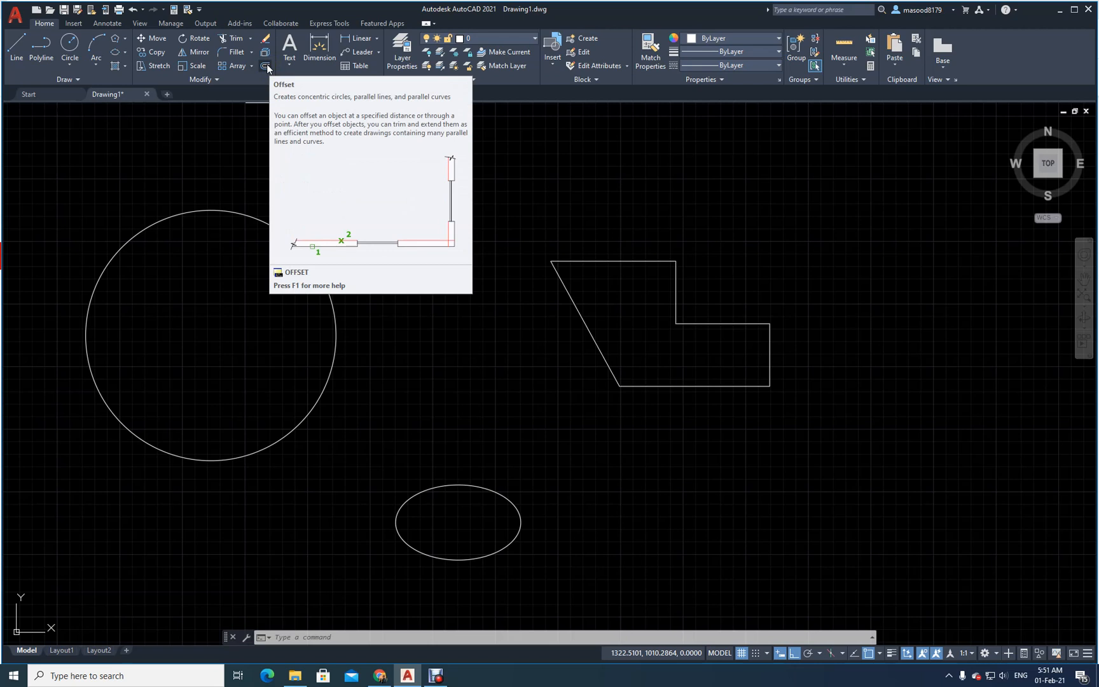
click(265, 64)
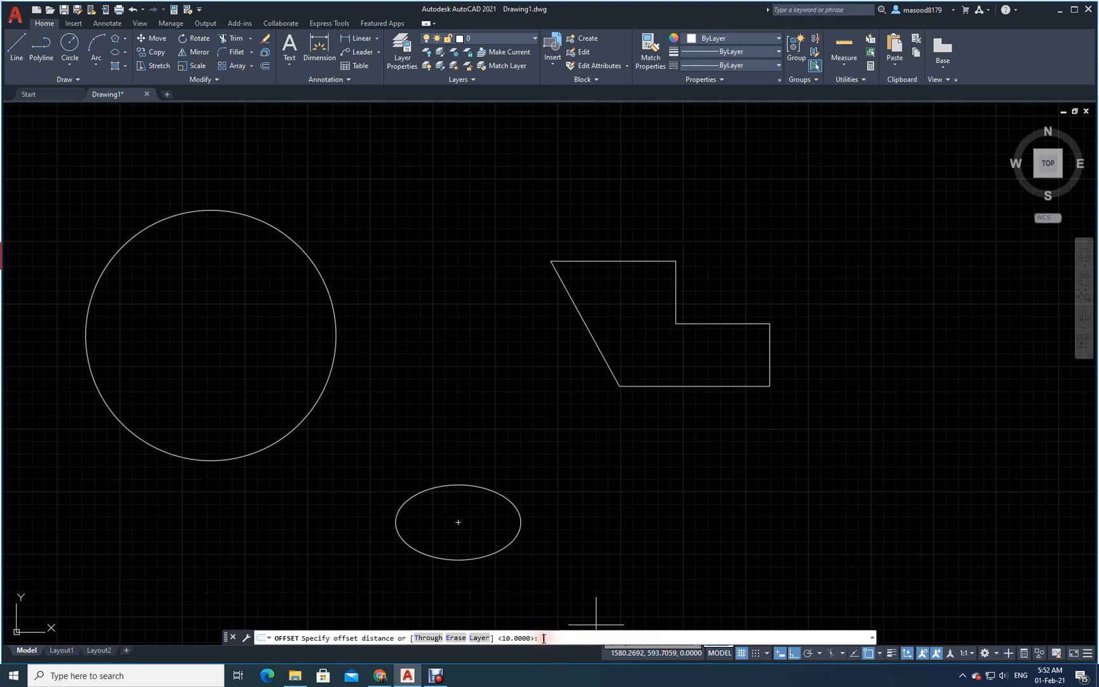
text(5)
key(Return)
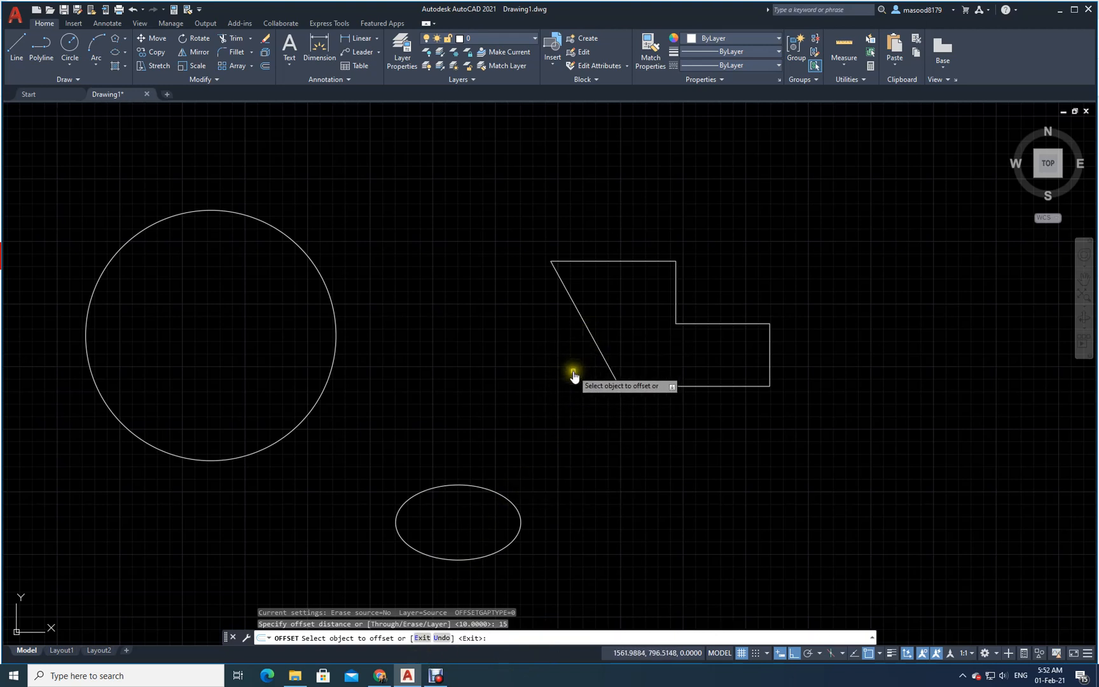
key(Escape)
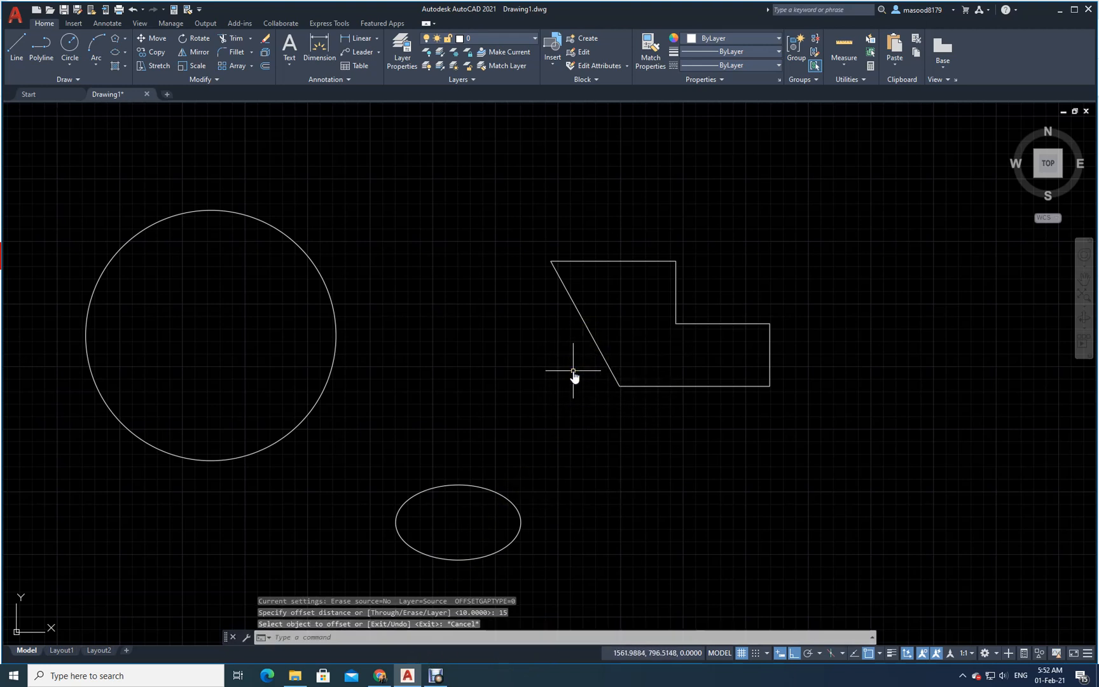
- Offset the polygon's slanted edge and its top edge outward by a distance of 15
click(266, 66)
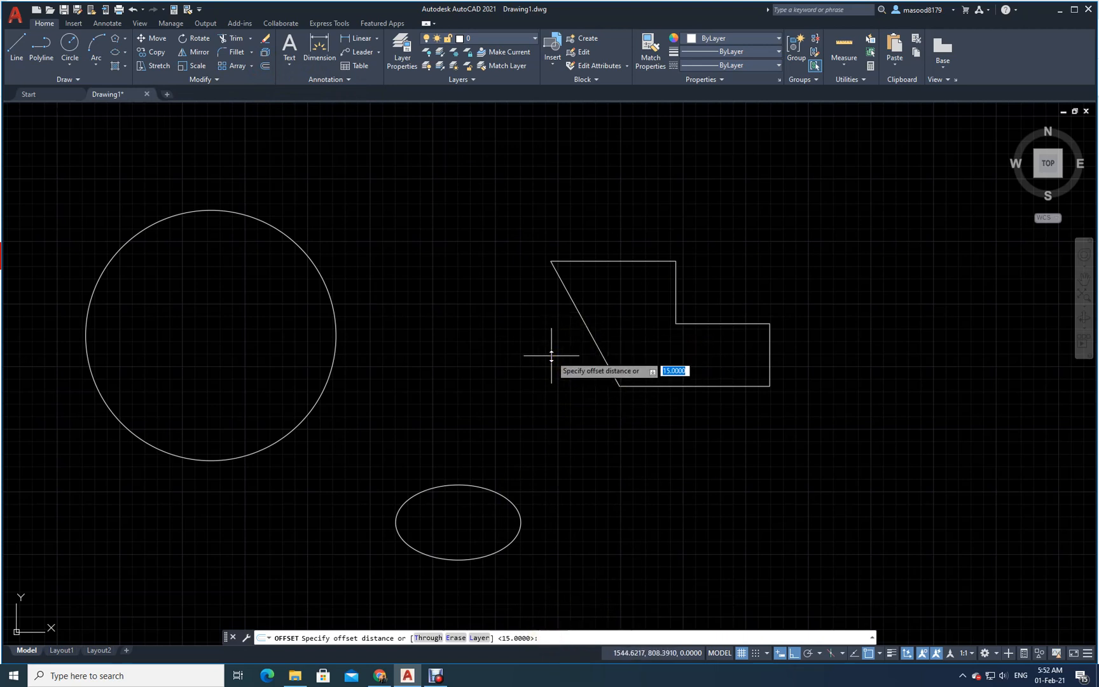
text(15)
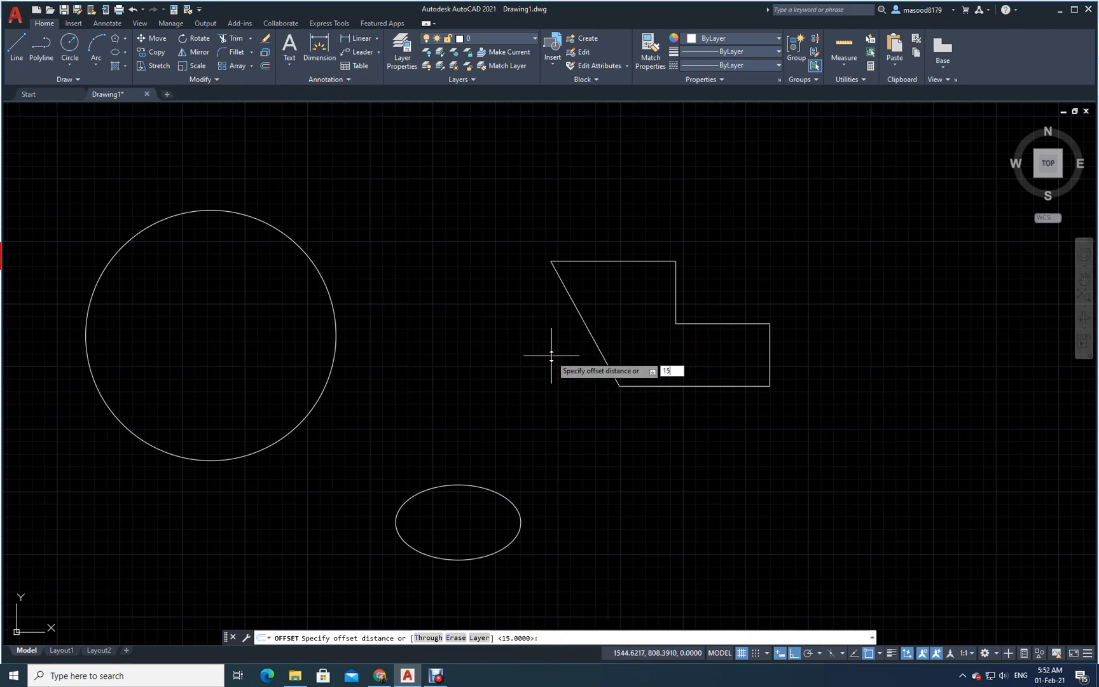
key(Return)
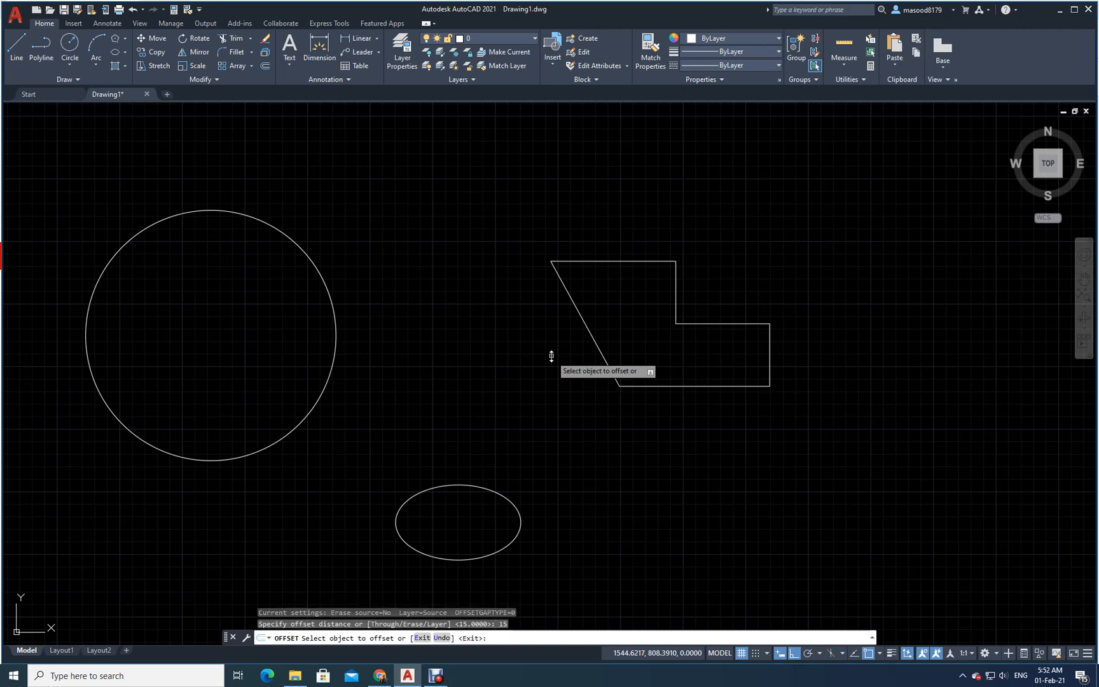
click(585, 321)
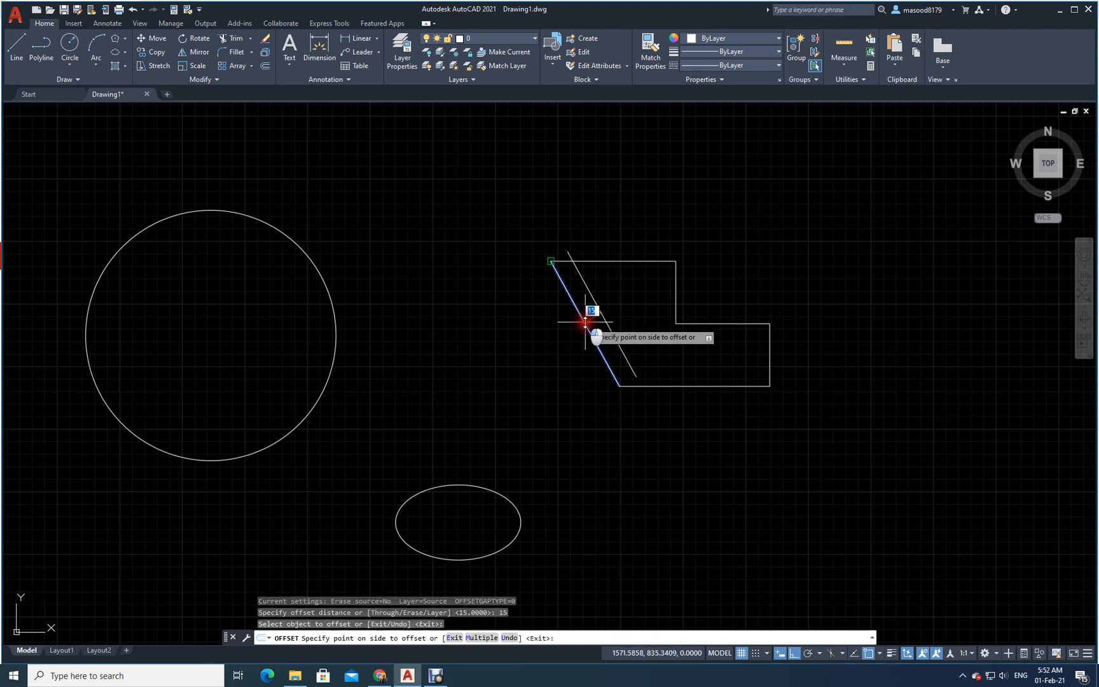
click(530, 348)
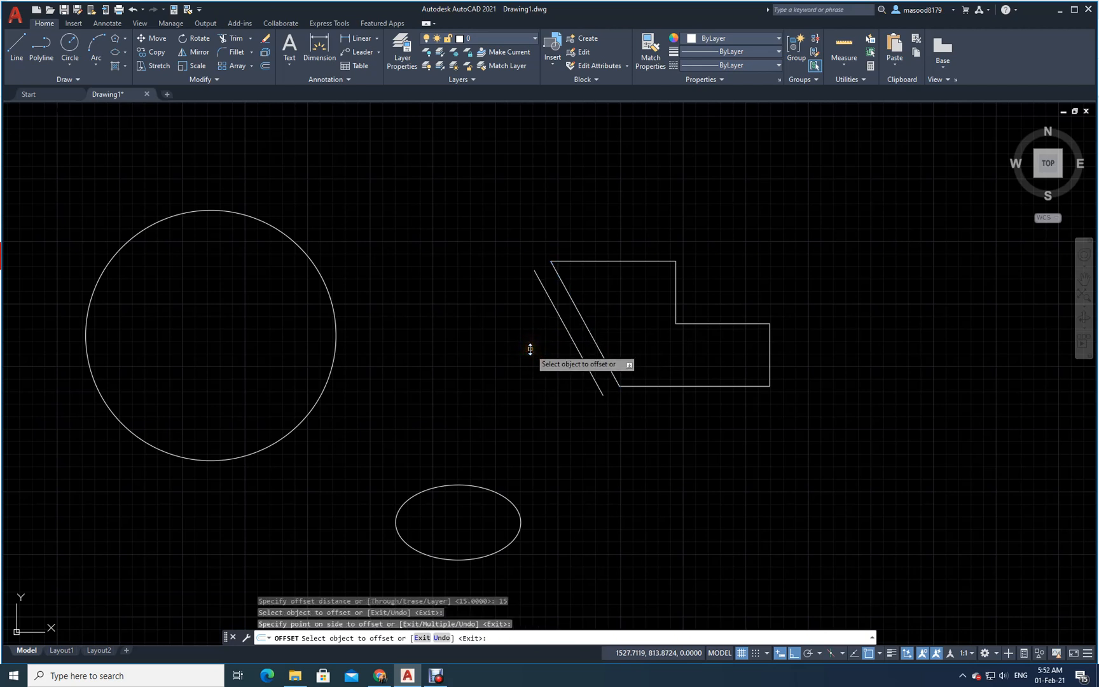
click(619, 257)
click(609, 231)
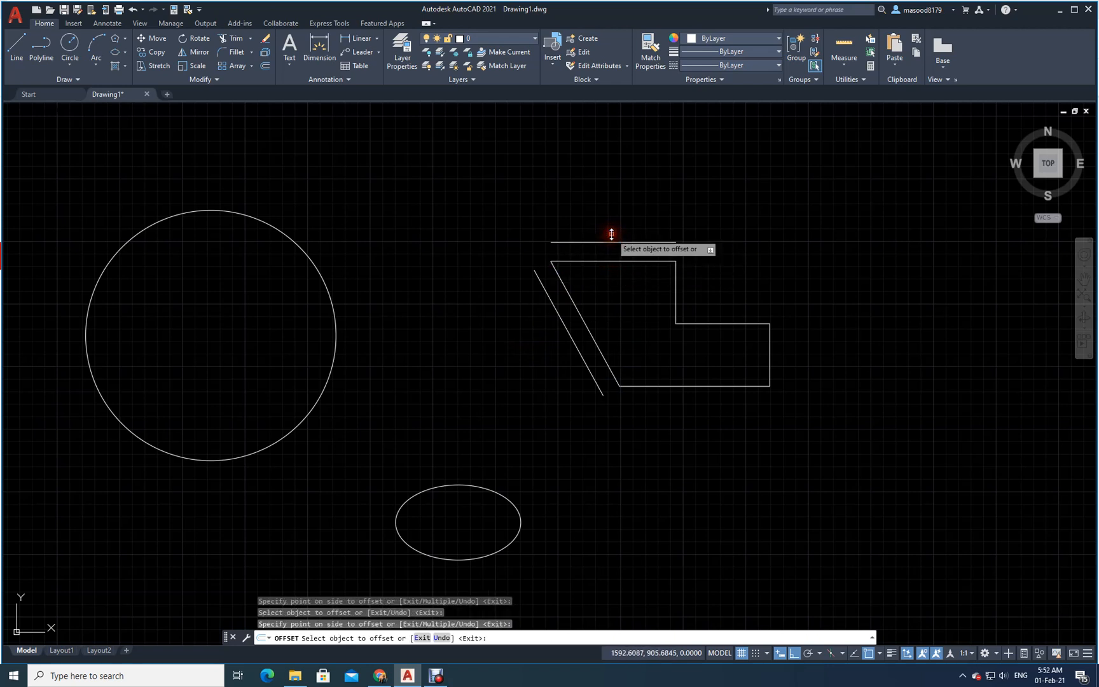
- Offset the polygon's remaining edges outward by 15: both edges of the notch, the outer vertical edge and the bottom edge
click(675, 286)
click(703, 288)
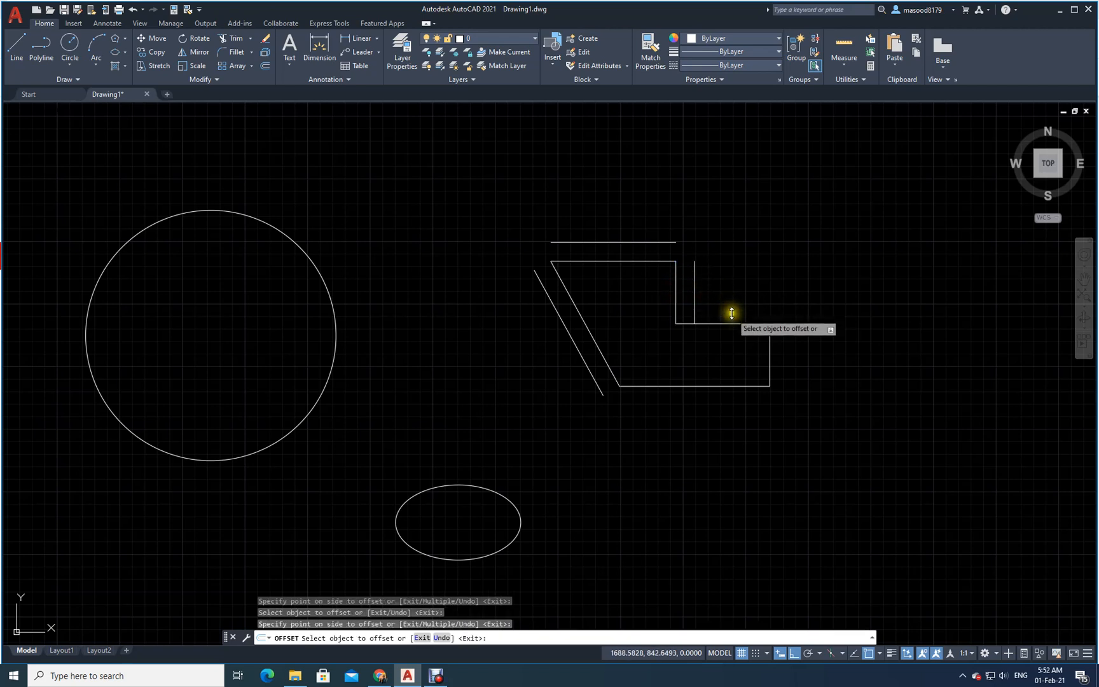
click(731, 323)
click(731, 293)
click(769, 348)
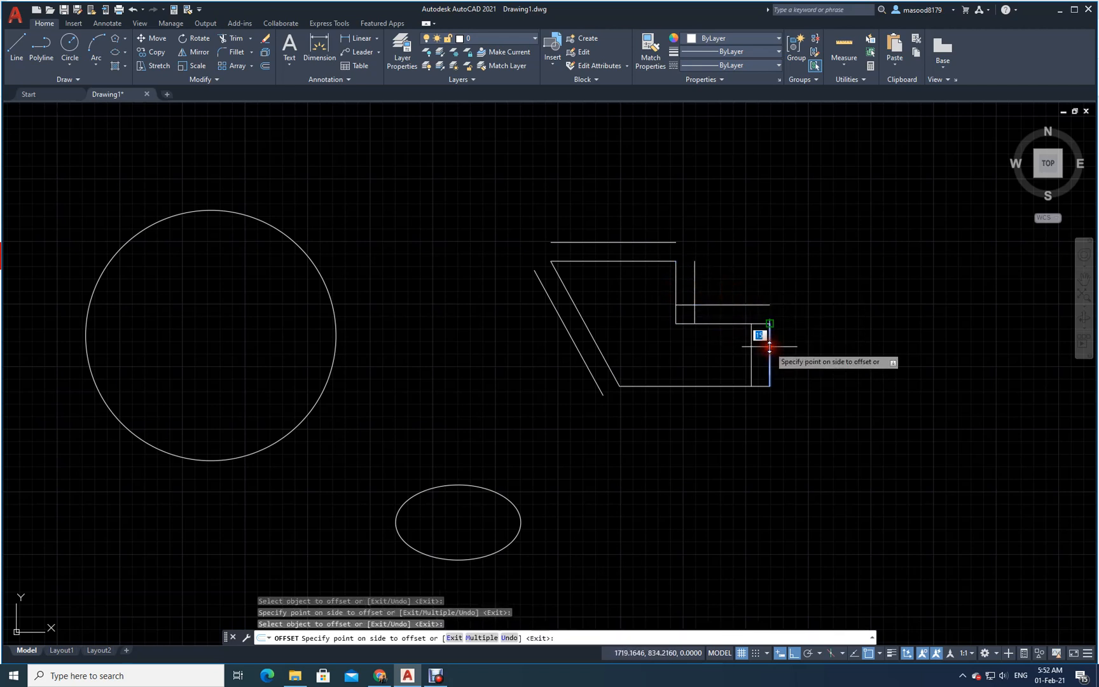
click(805, 356)
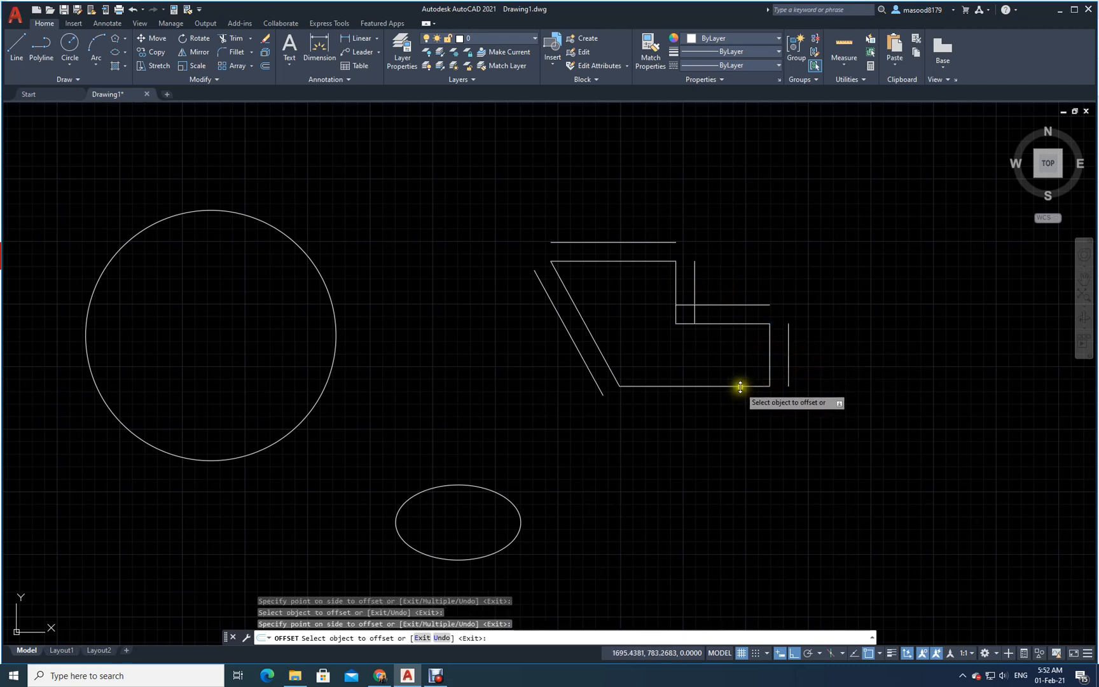
click(740, 386)
click(728, 425)
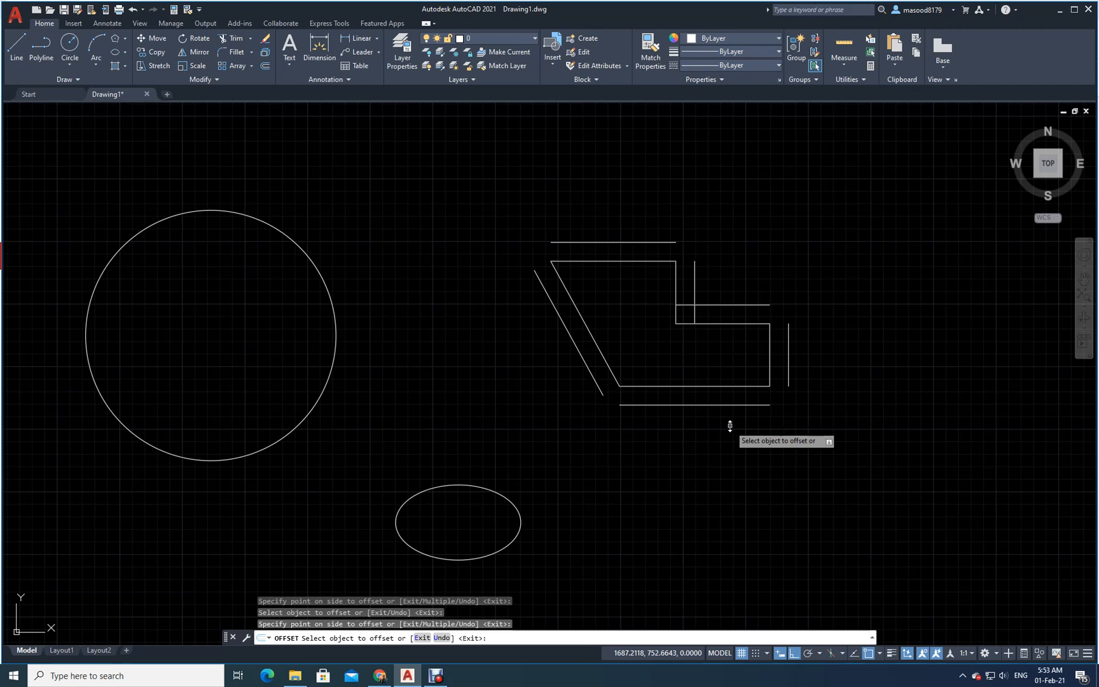
key(Return)
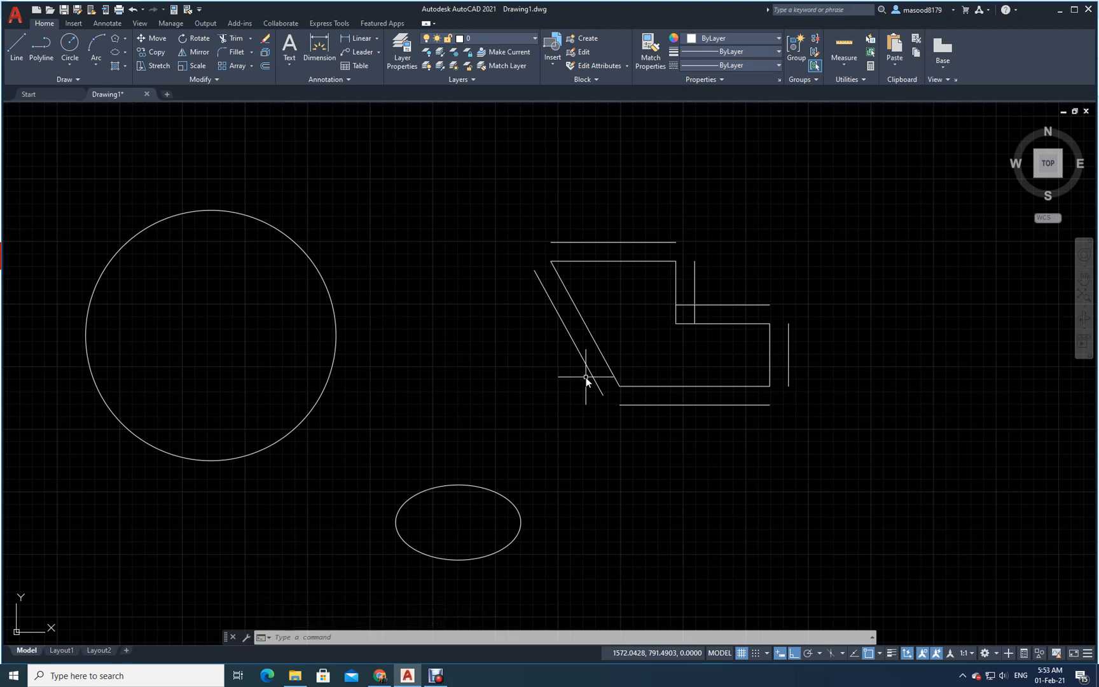
- Offset the large circle by a distance of 10, once to the outside and once to the inside
click(251, 53)
click(252, 53)
click(266, 66)
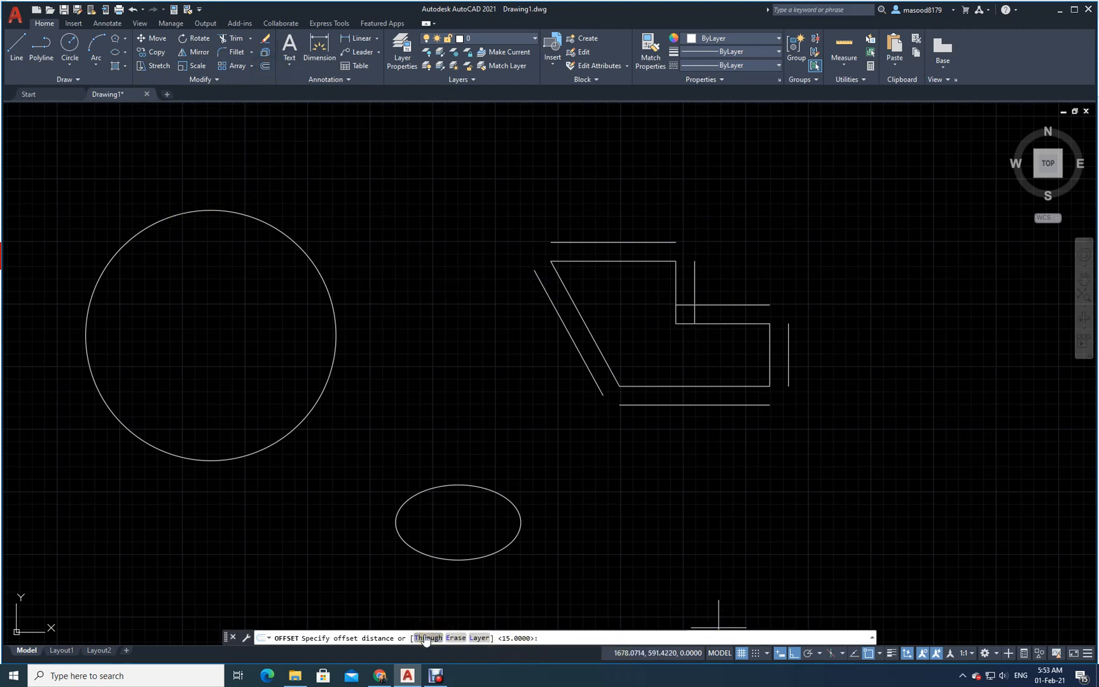
click(545, 637)
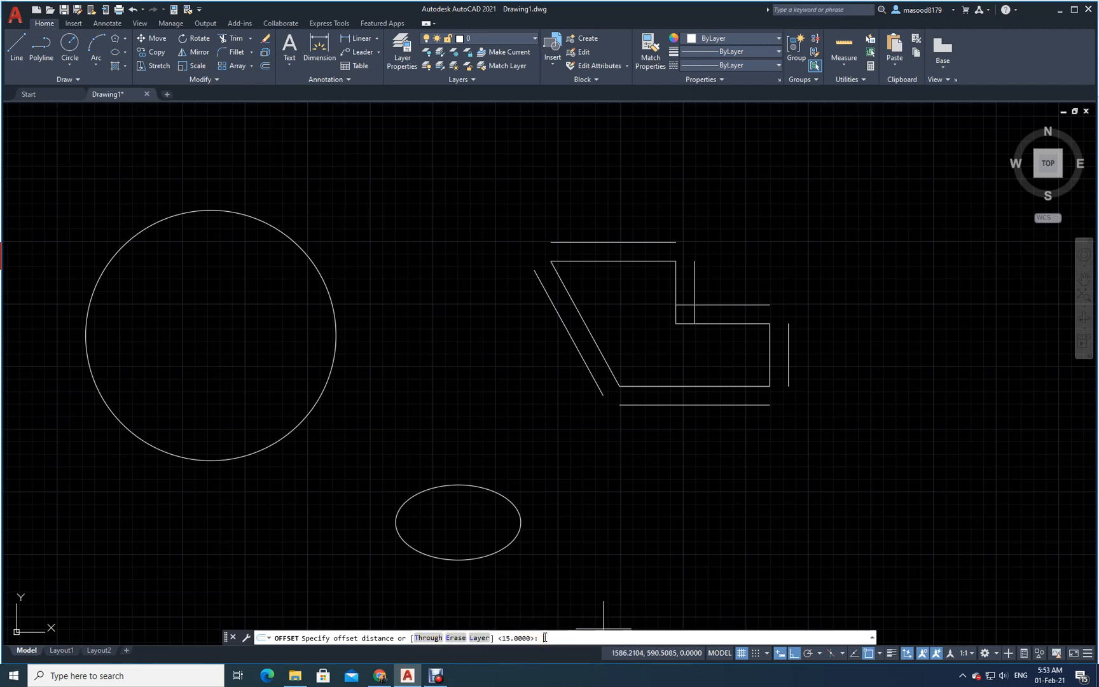
key(Return)
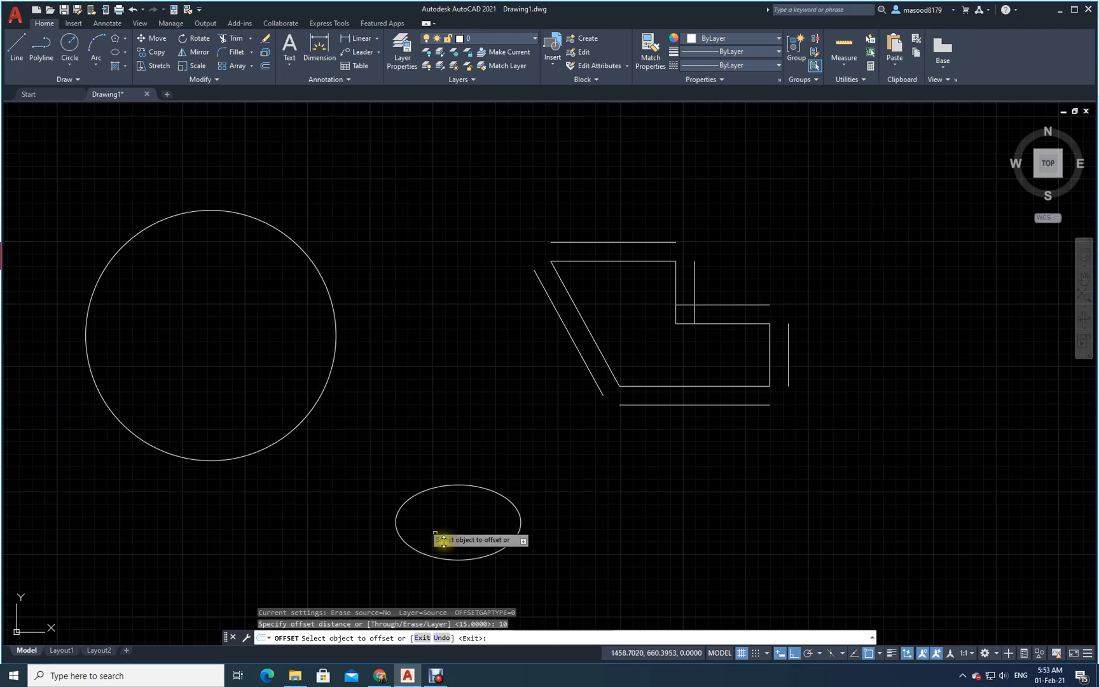
click(313, 409)
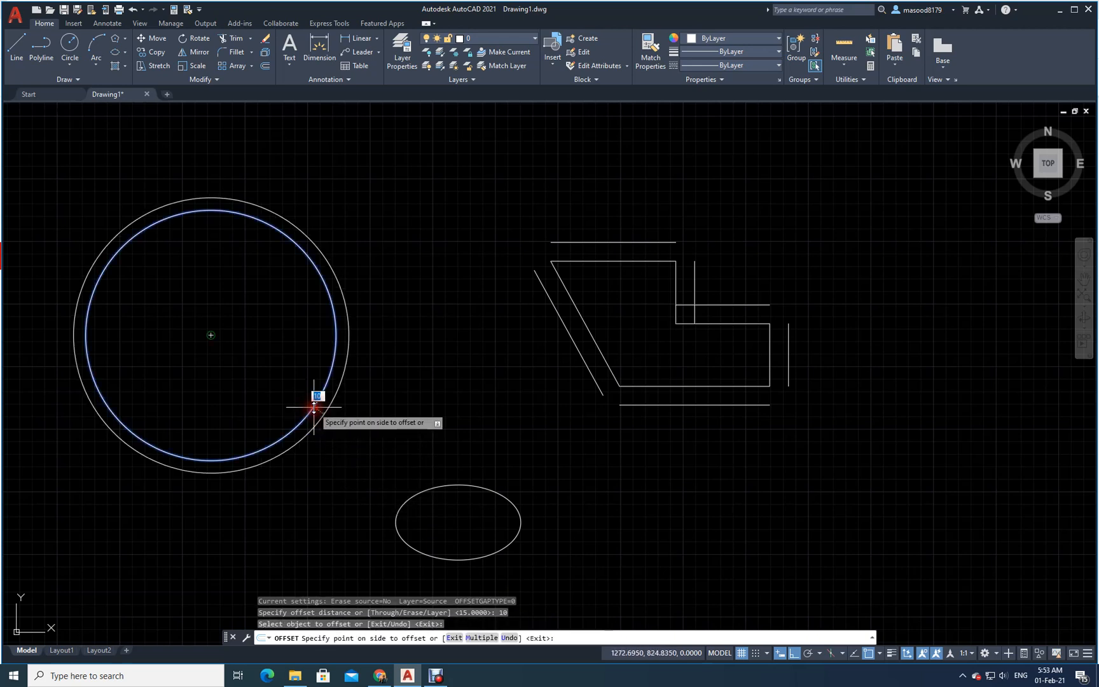
click(392, 436)
click(325, 386)
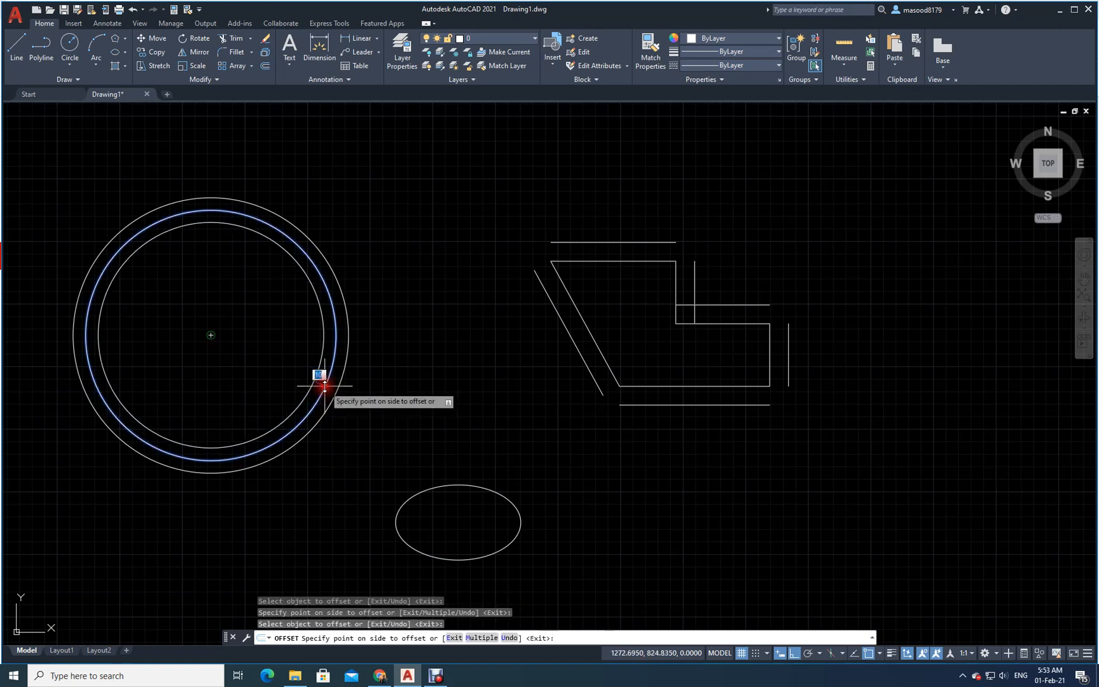
click(268, 367)
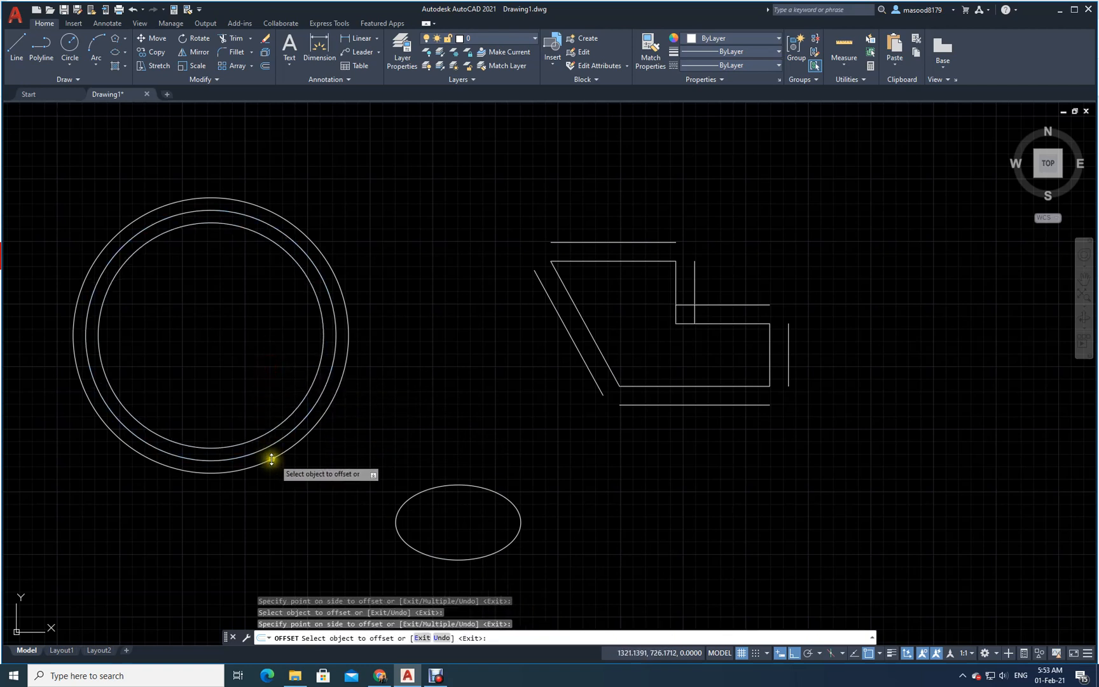
- Offset the ellipse by the same distance of 10, once outward and once inward, and end the command
click(437, 487)
click(429, 467)
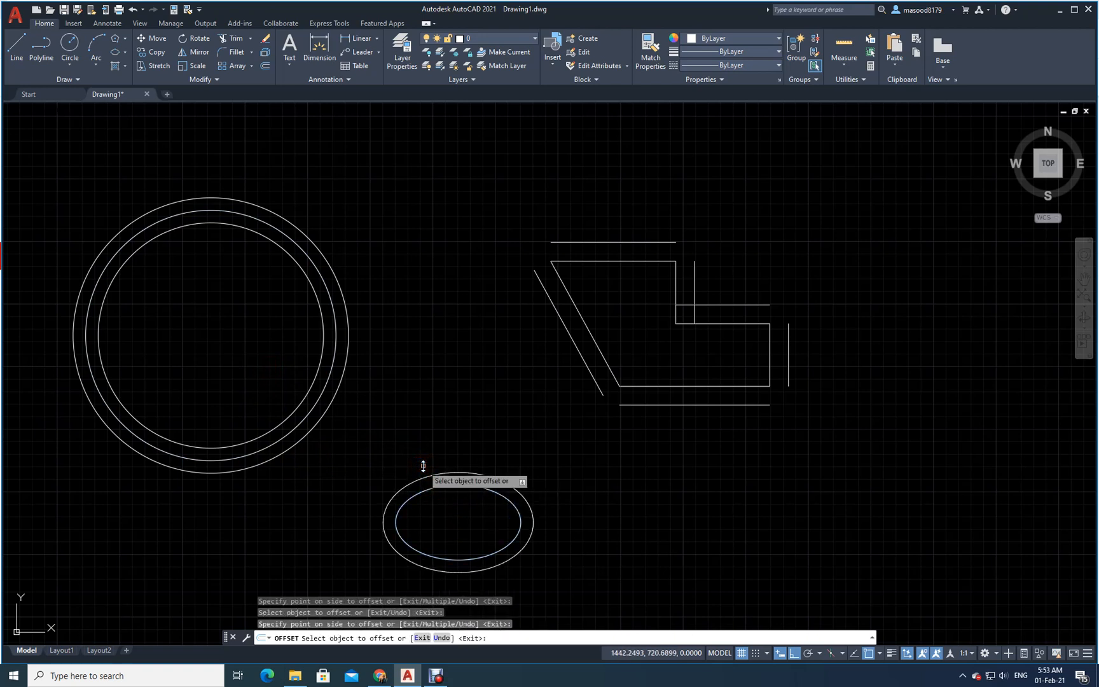
click(422, 494)
click(444, 522)
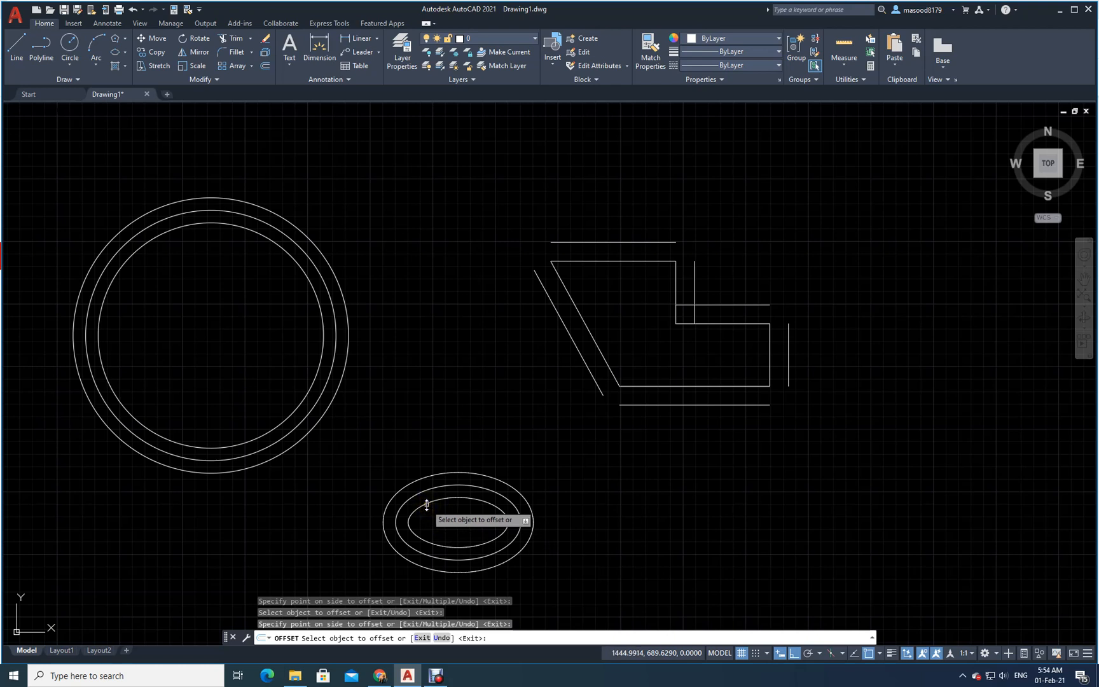
key(Escape)
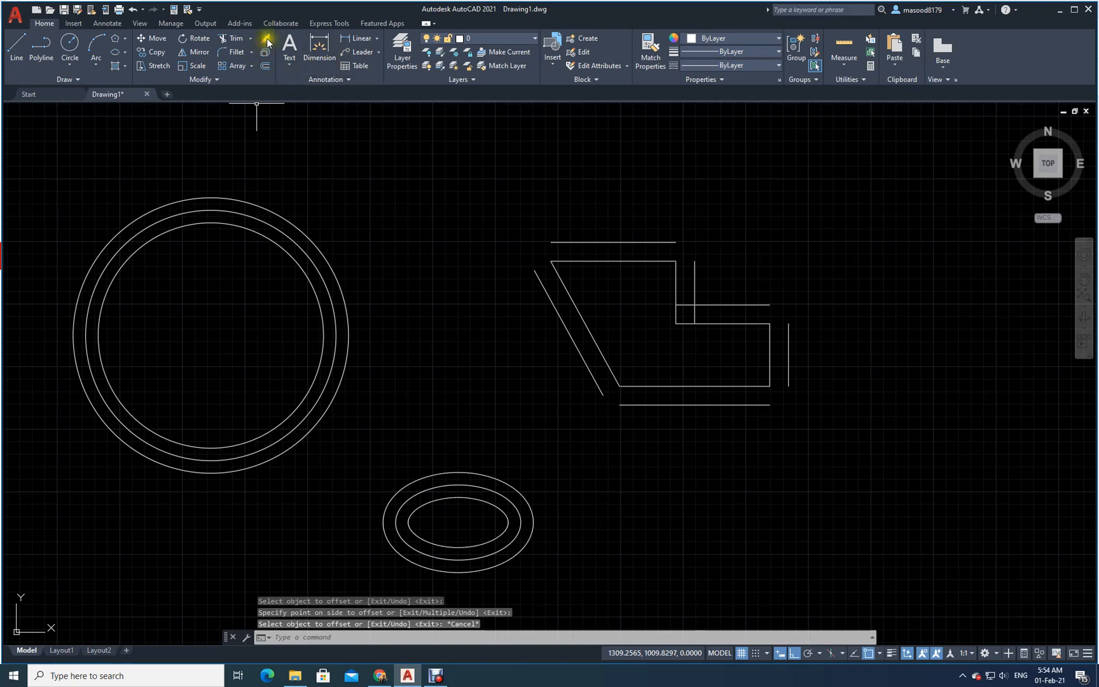
- Erase the inner and outer offset copies of the circle and the ellipse, keeping the original shapes
click(266, 41)
click(352, 394)
click(342, 371)
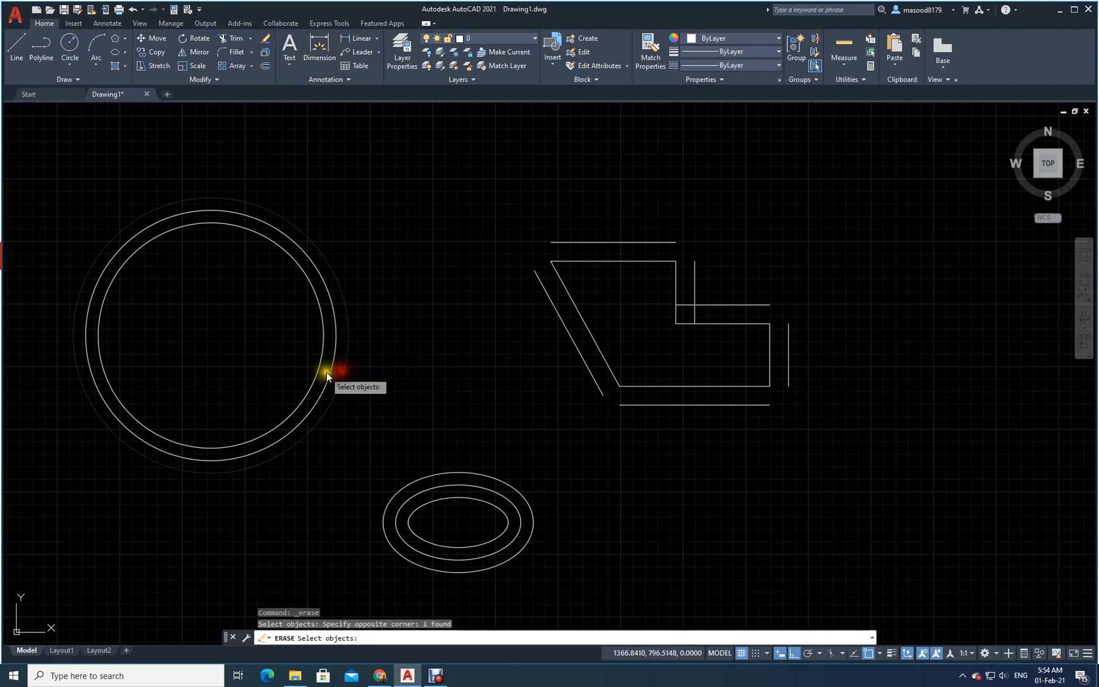
click(320, 376)
click(299, 369)
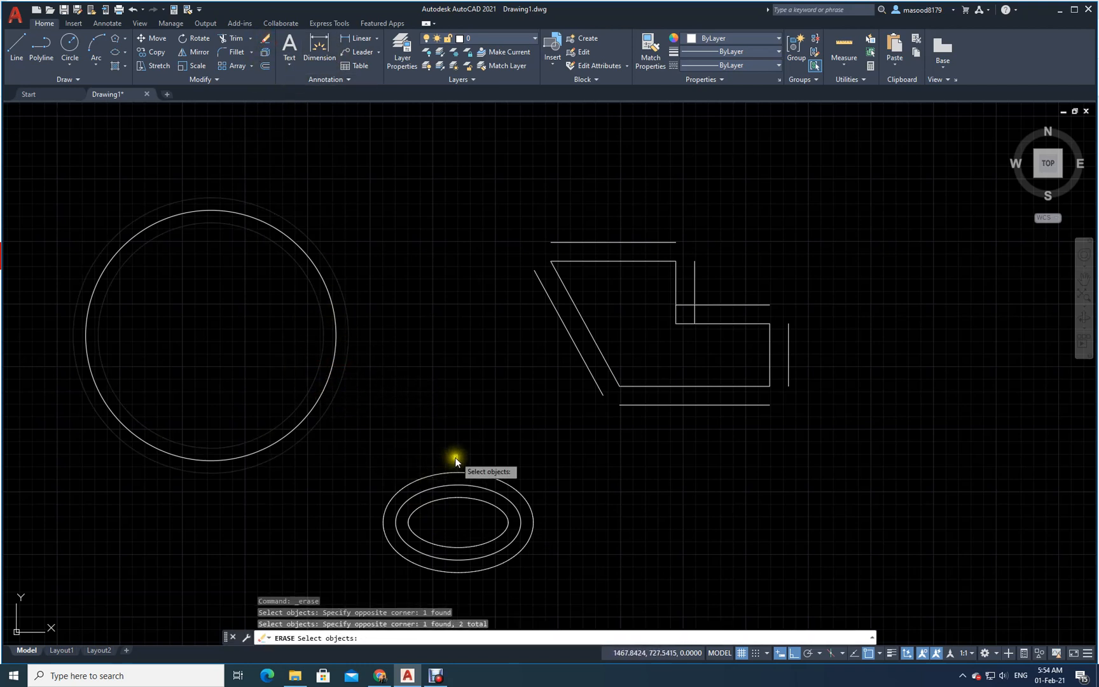
click(551, 549)
click(528, 538)
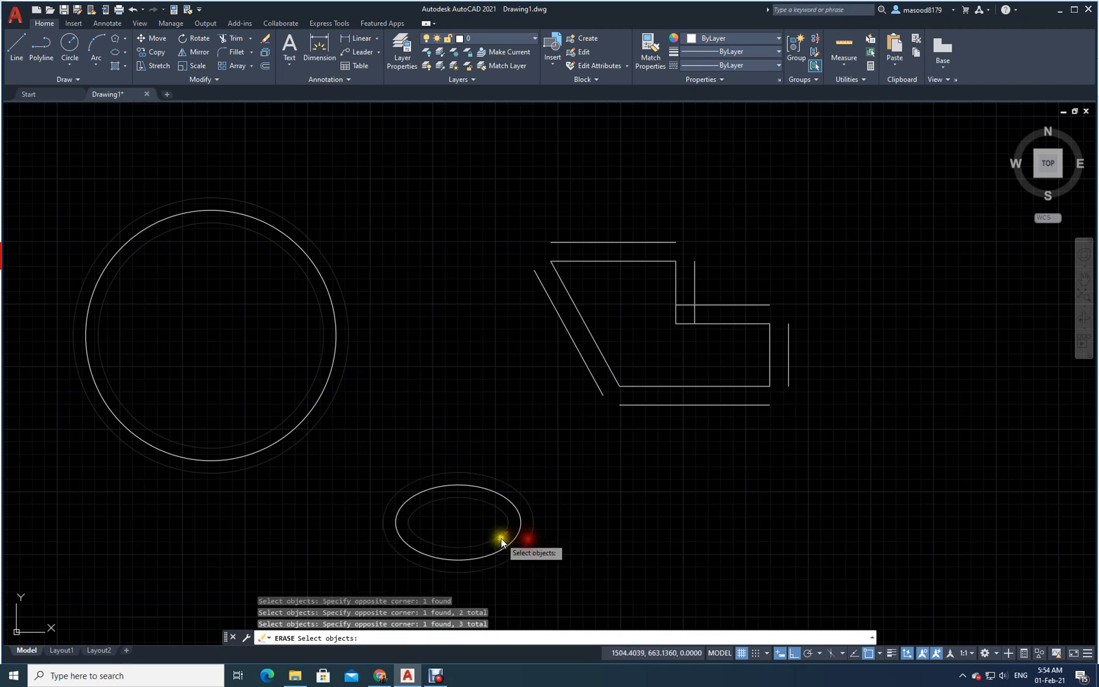
click(496, 533)
click(489, 537)
click(481, 545)
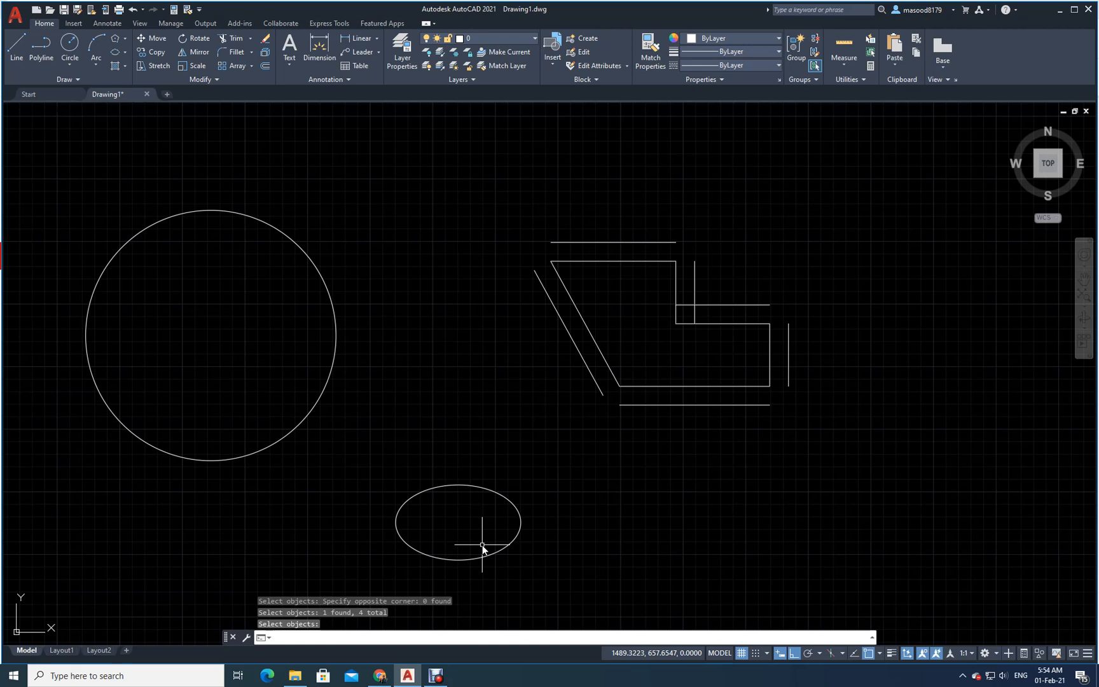
- Erase all six offset lines around the polygon, keeping its original outline
click(264, 42)
click(659, 437)
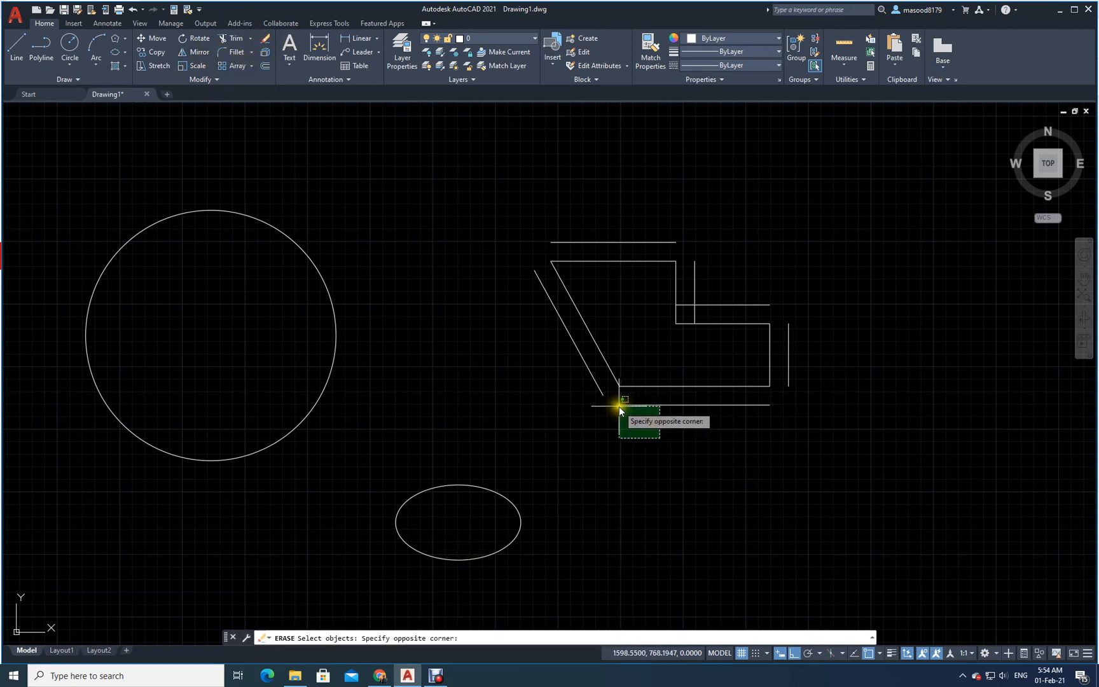
click(619, 410)
click(608, 409)
click(584, 378)
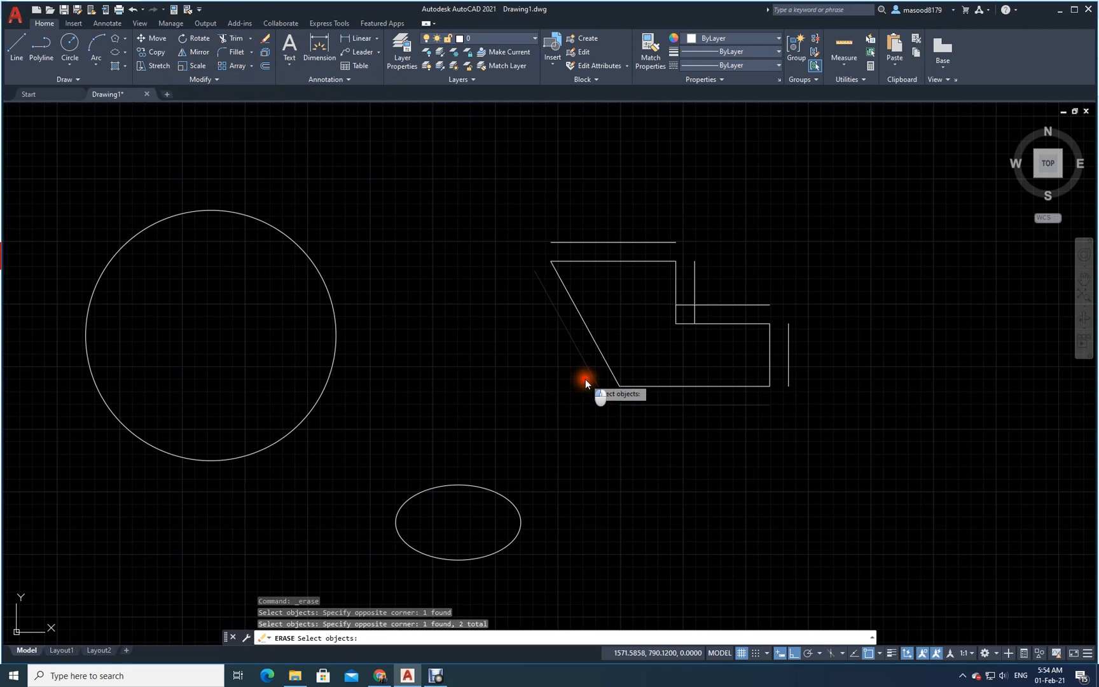
click(719, 314)
click(687, 281)
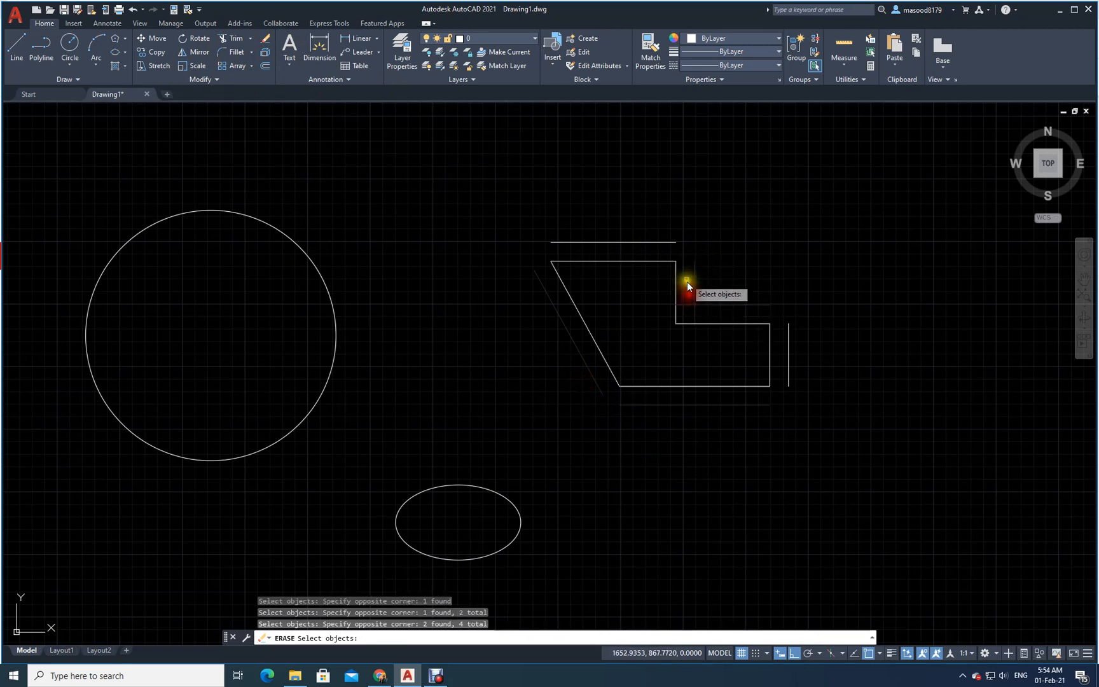
click(684, 252)
click(660, 225)
click(807, 398)
click(781, 371)
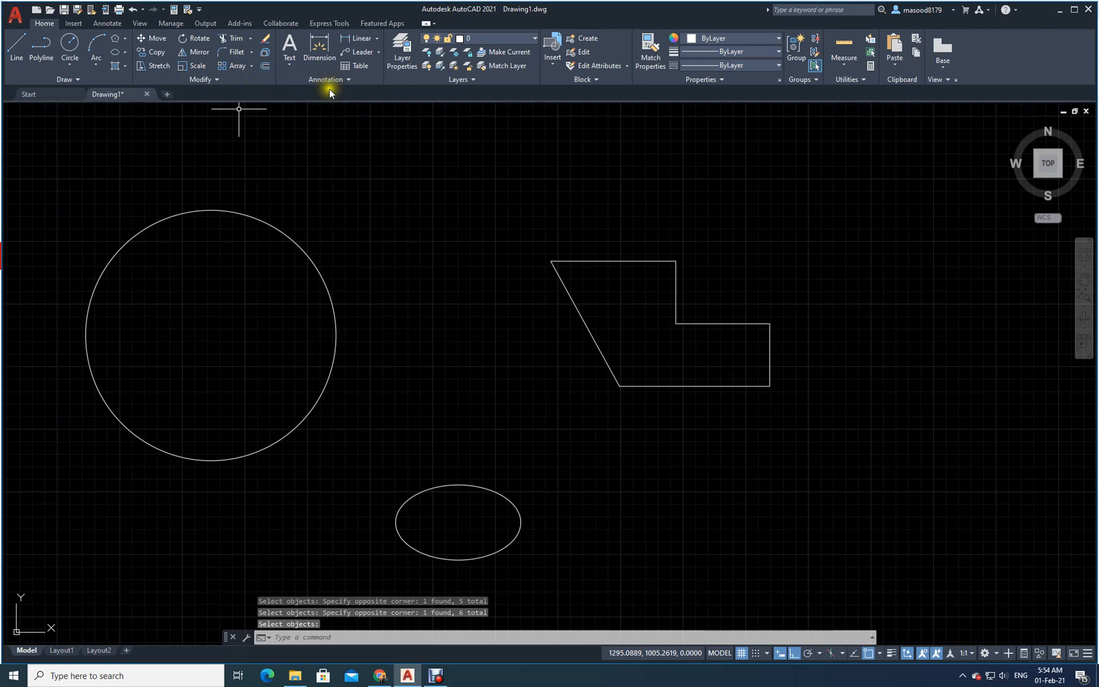
- Offset the polygon's top edge upward with the Through option, entering 20 for the through point
click(265, 68)
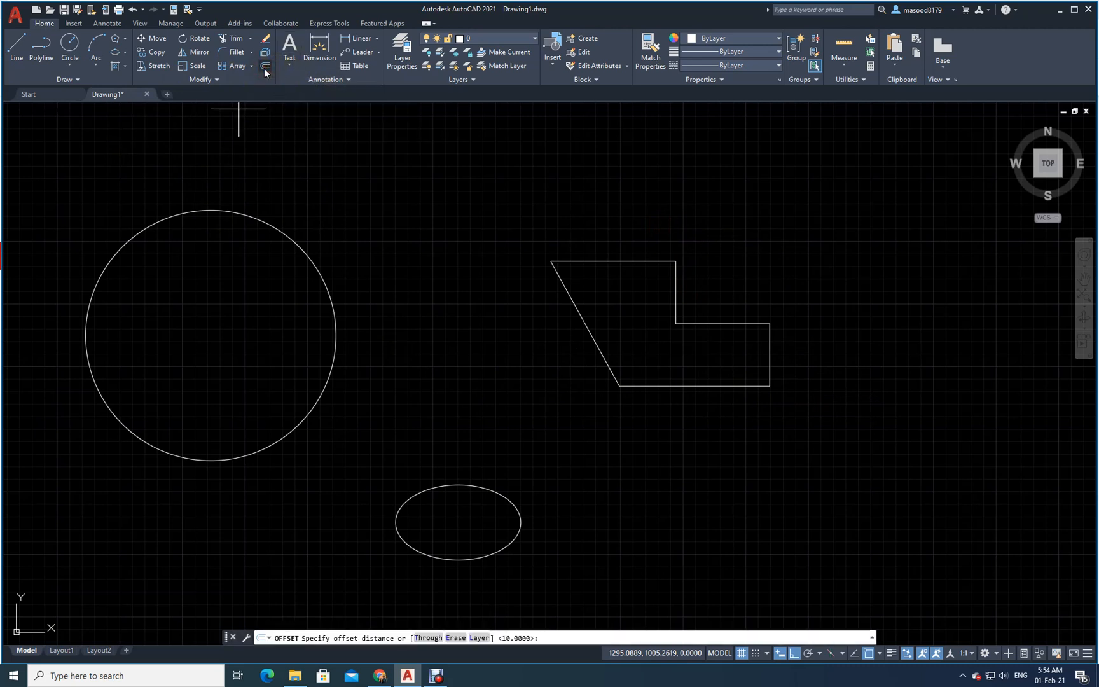
click(428, 638)
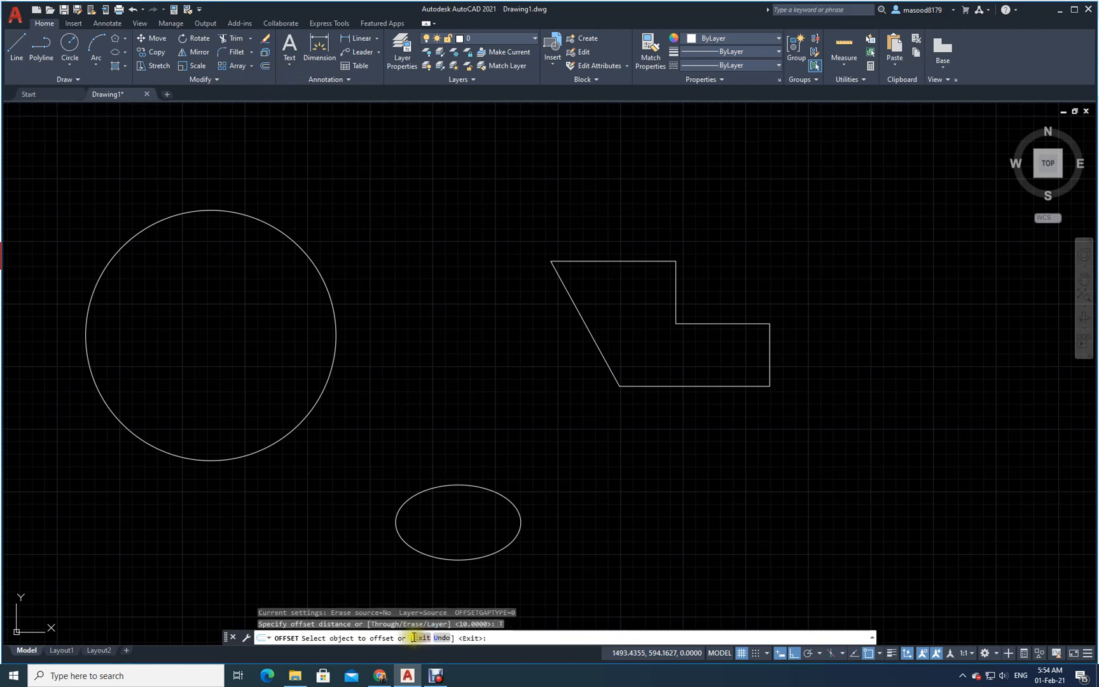
click(617, 261)
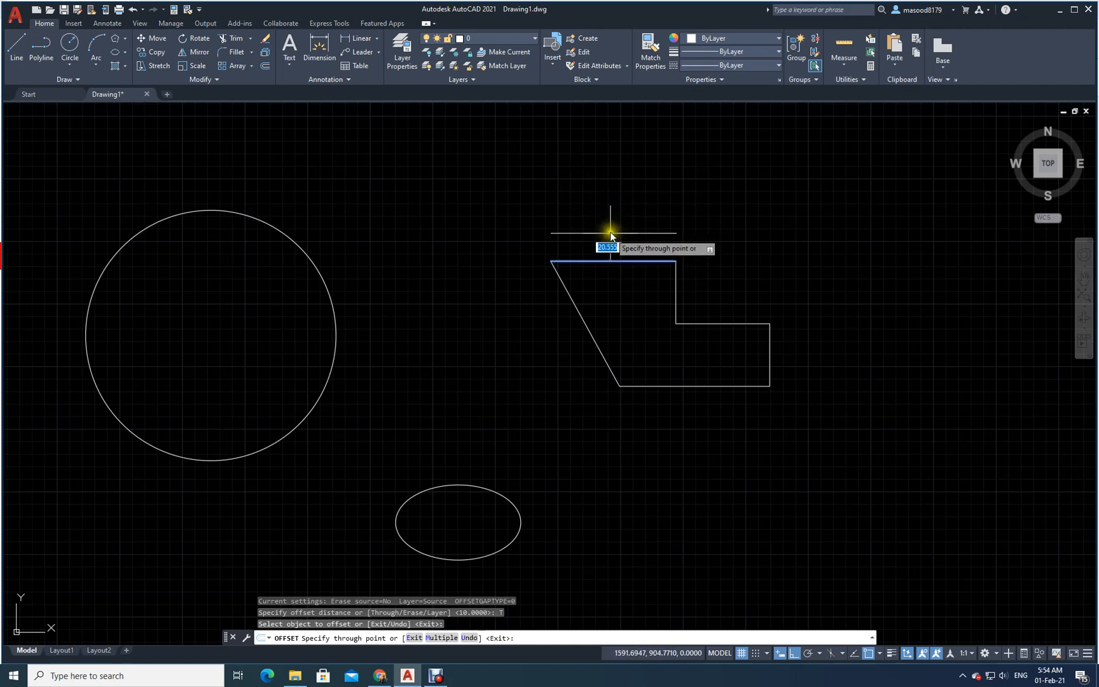
text(20)
key(Return)
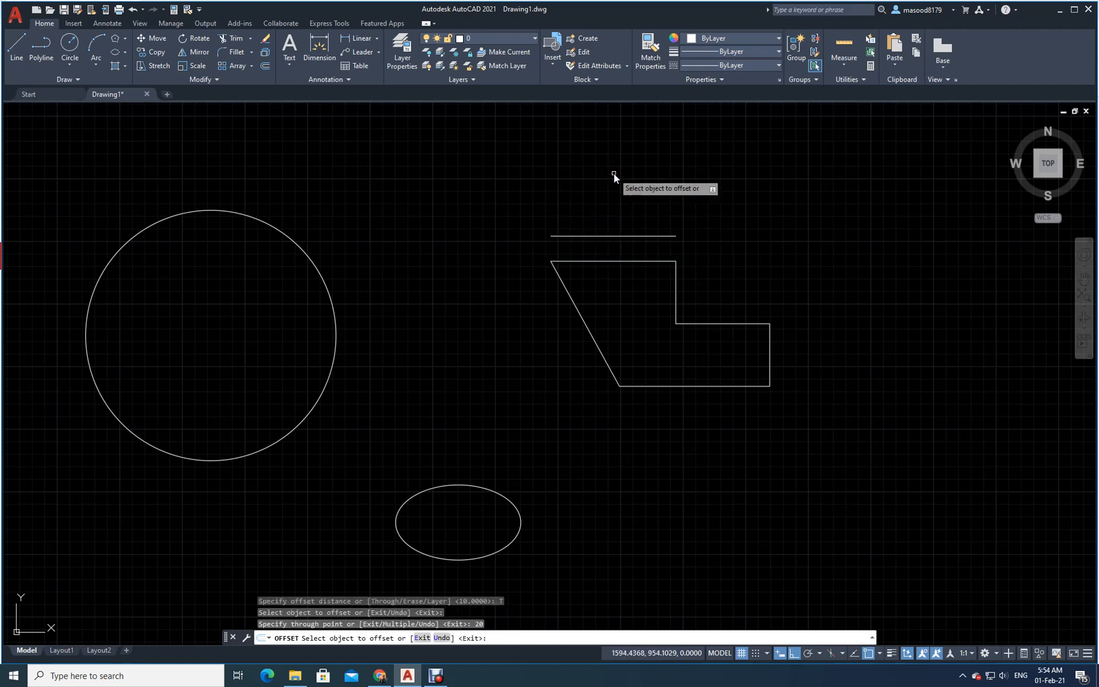
- Offset the polygon's slanted edge outward with a through-point value of 25 and its bottom edge downward with 10
click(602, 354)
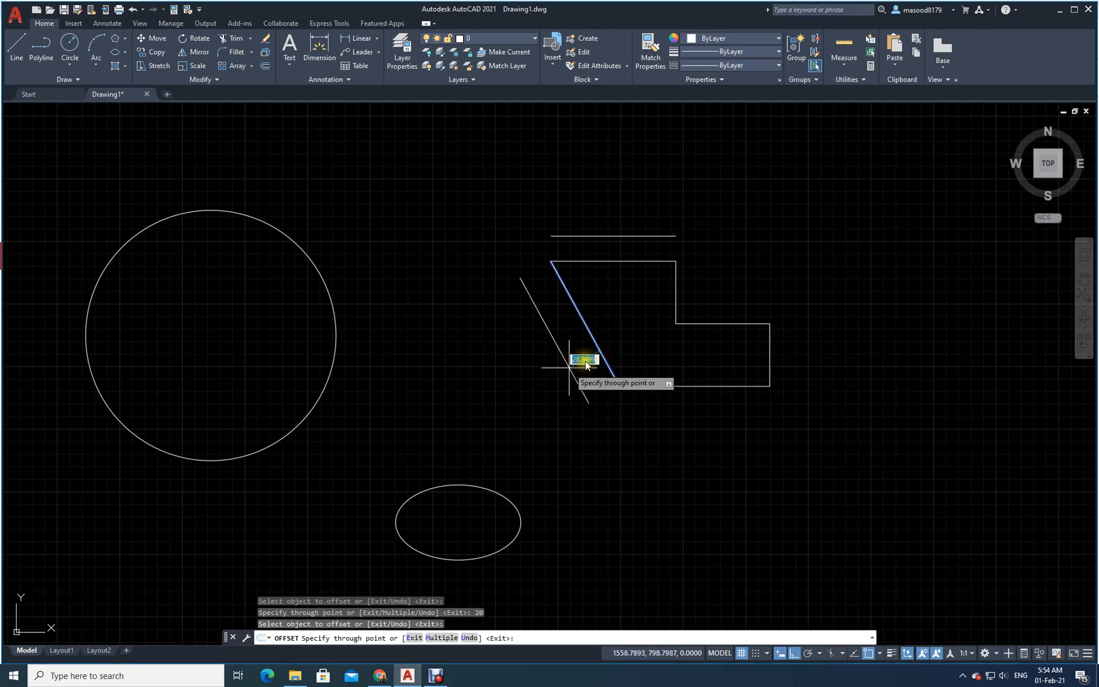
text(25)
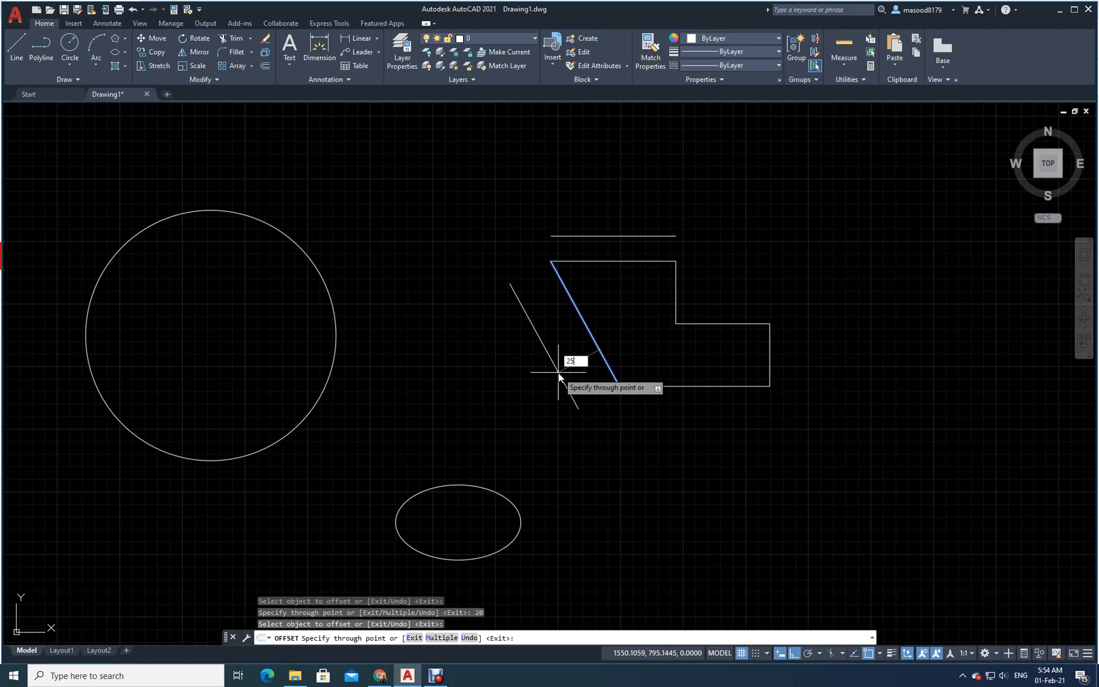
key(Return)
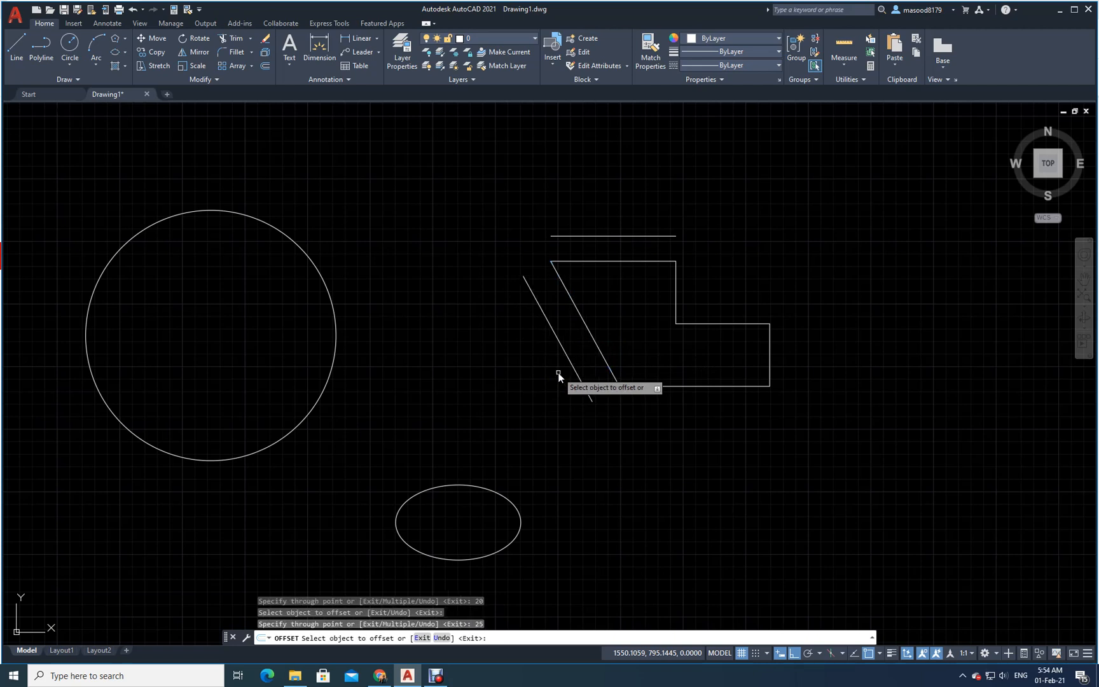
click(668, 386)
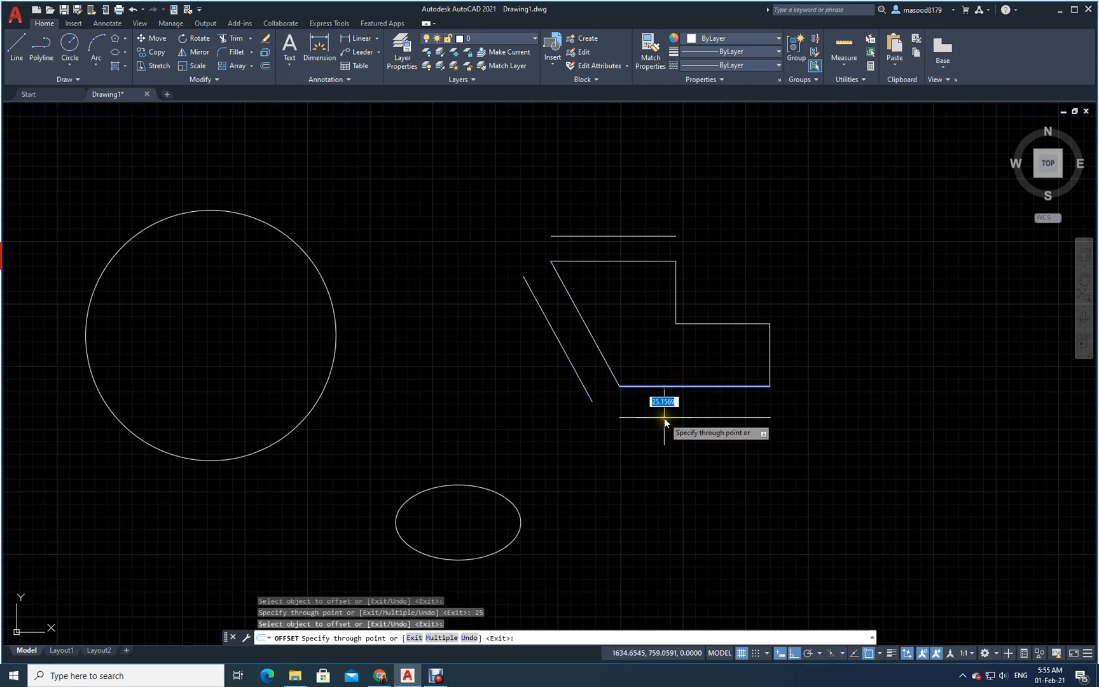
key(Return)
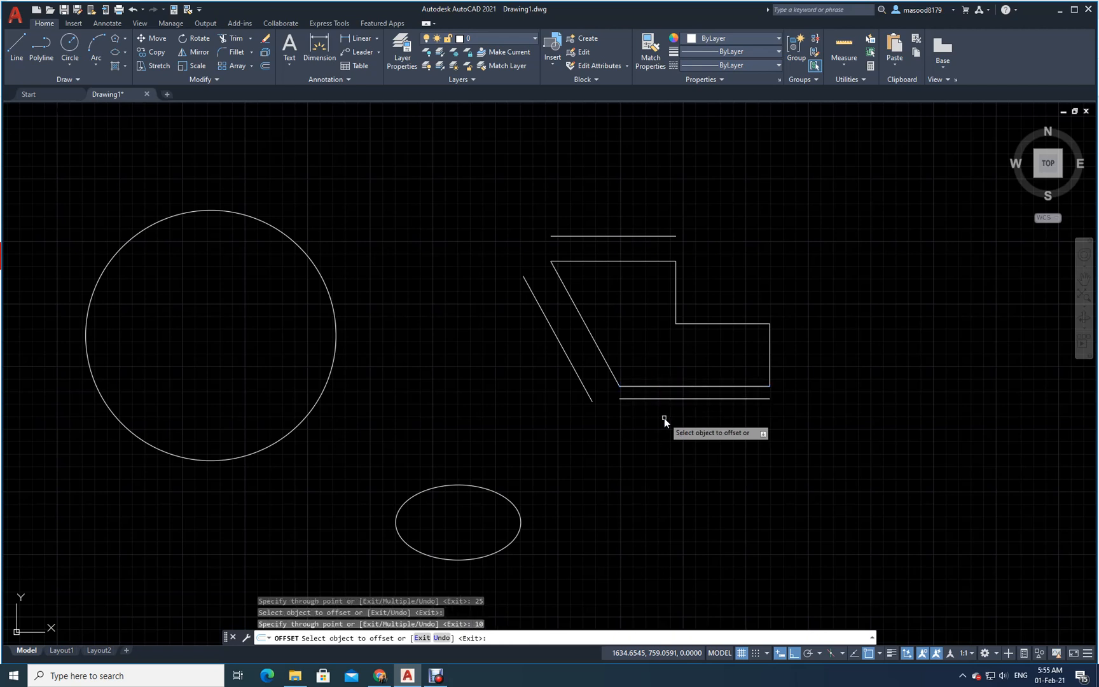
- Offset the polygon's far-right vertical edge outward by 30 and the lower horizontal step edge upward by 10, ending the command
click(770, 349)
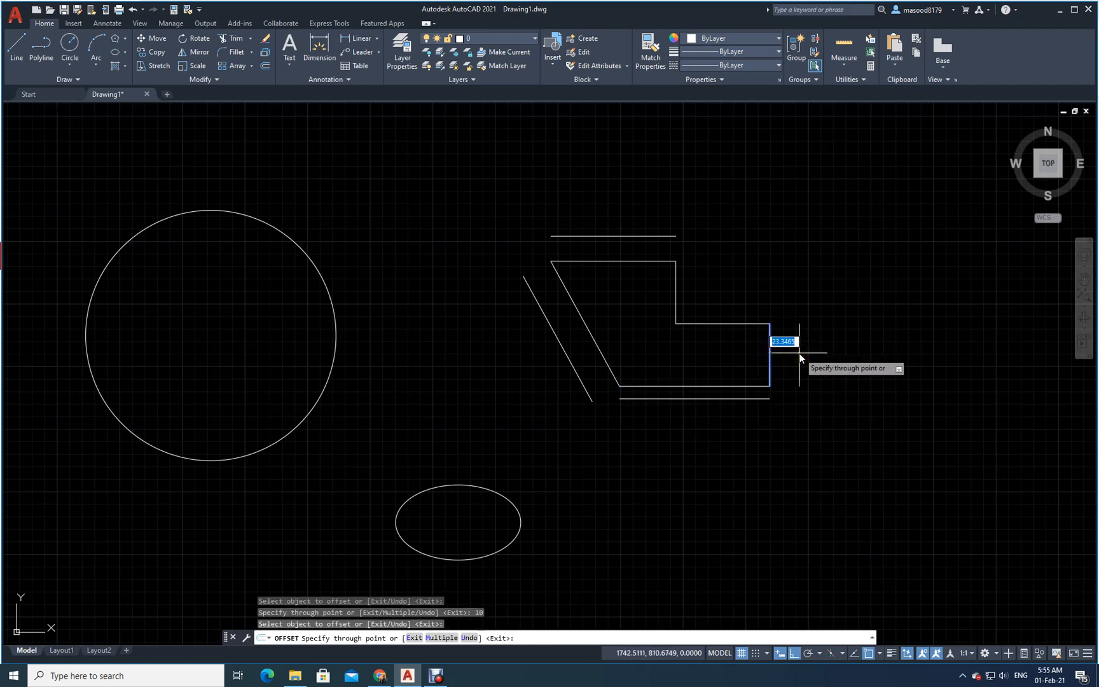
key(Return)
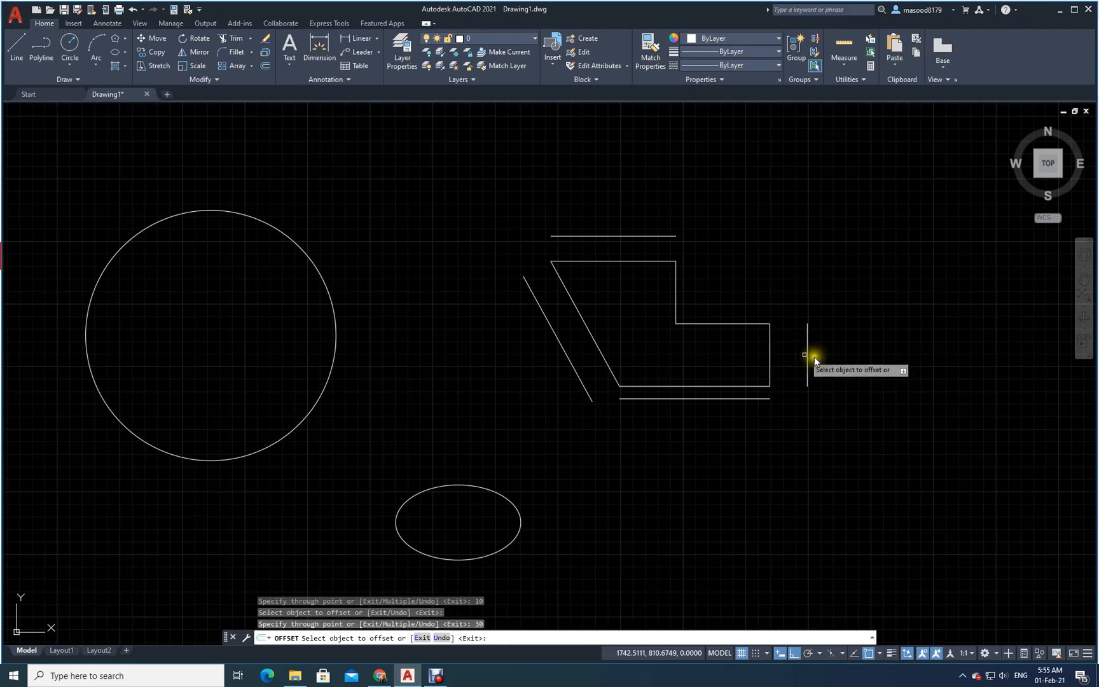
click(716, 323)
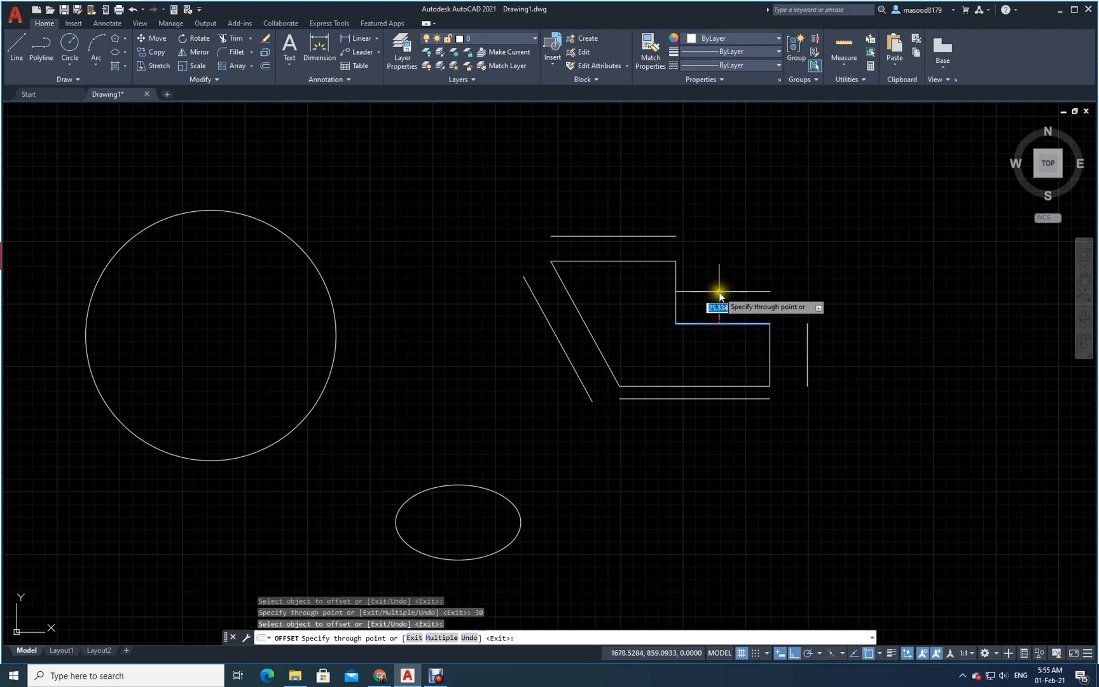
text(10)
key(Return)
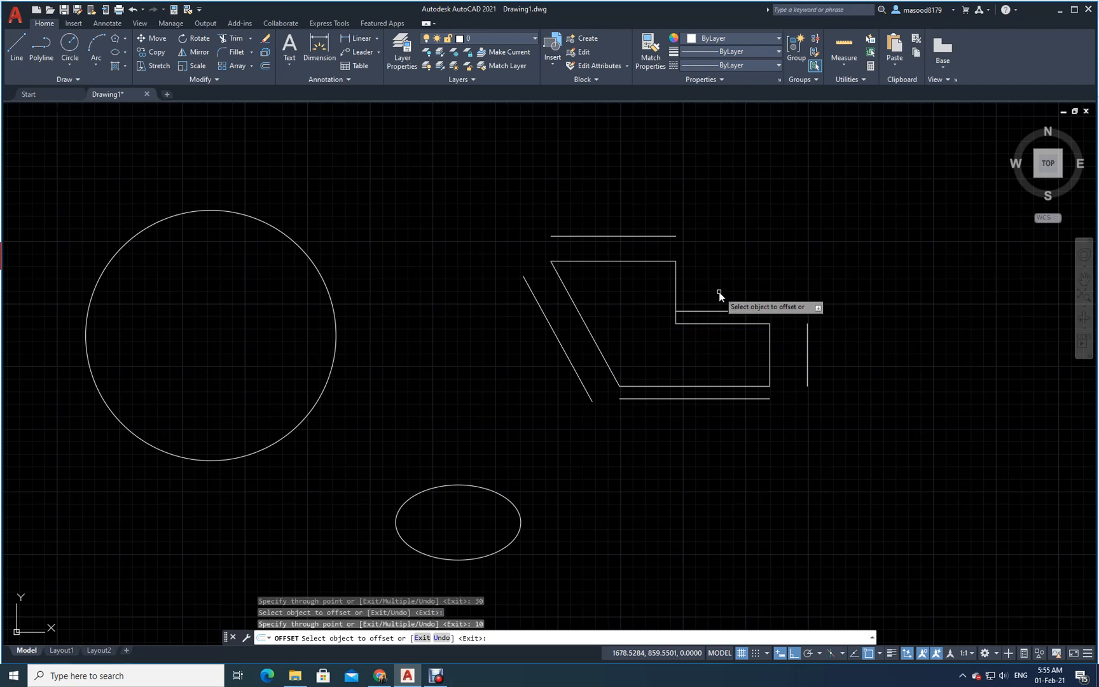
key(Return)
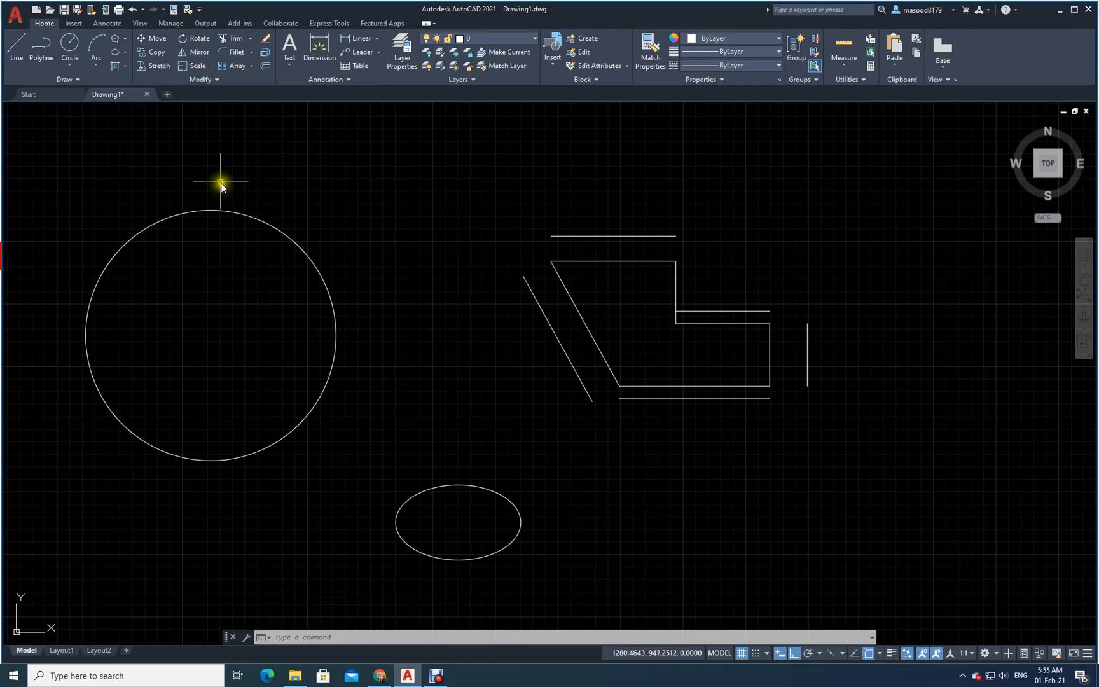
- Offset the circle outward with the Through option, entering 25 for the through point
click(265, 66)
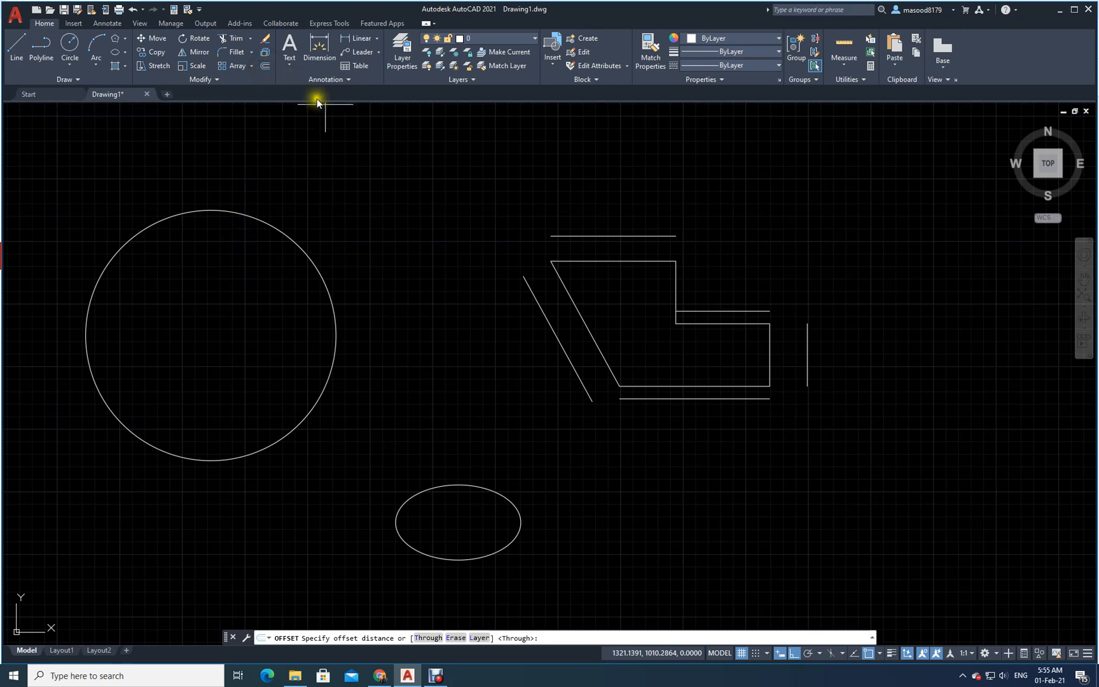
click(421, 639)
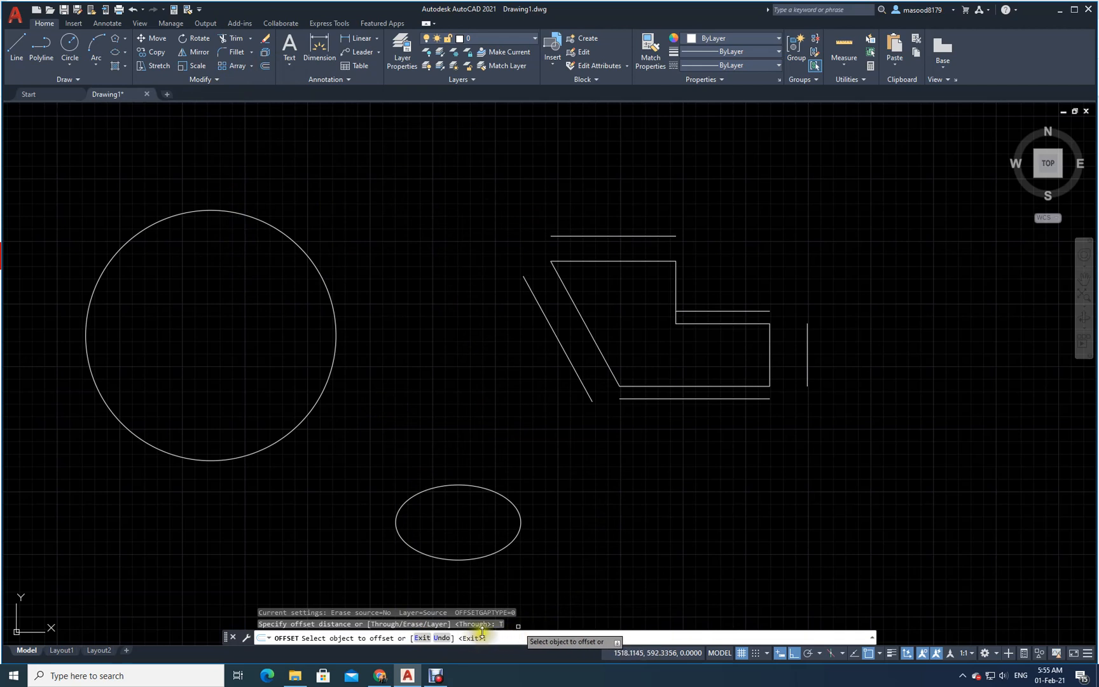
click(333, 363)
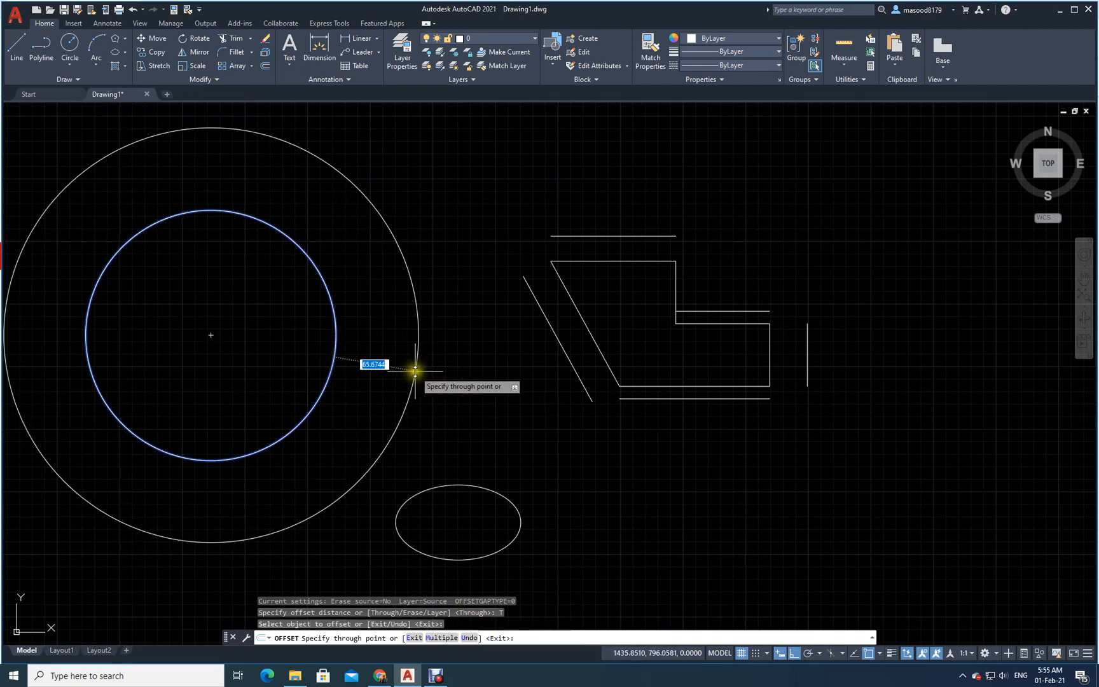
text(25)
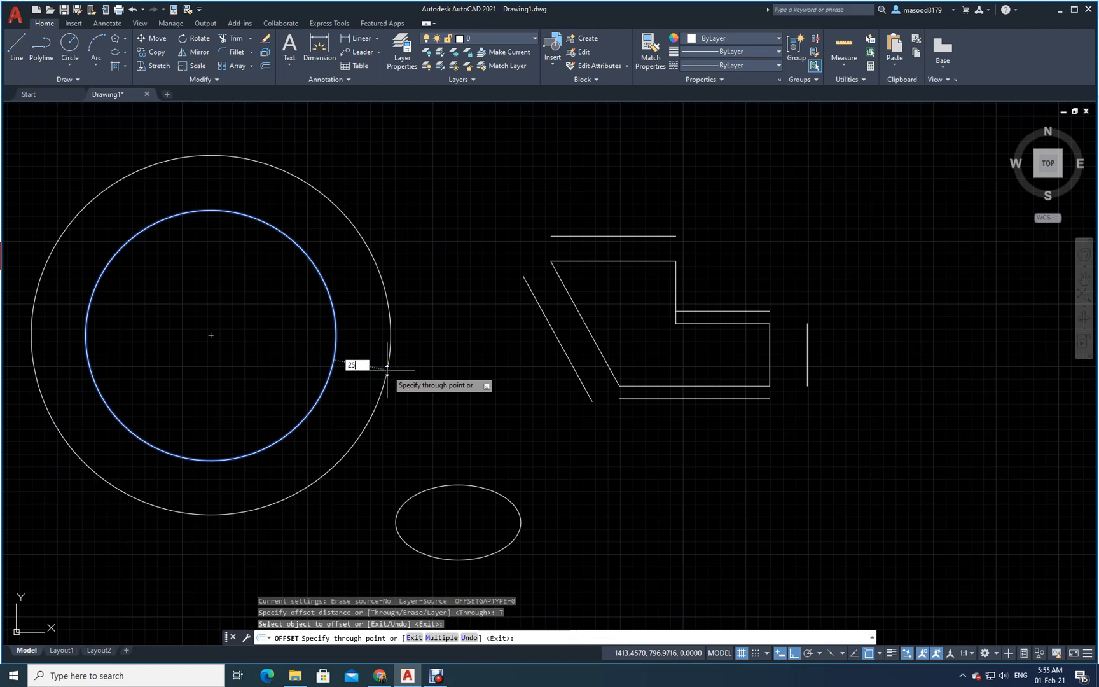
key(Return)
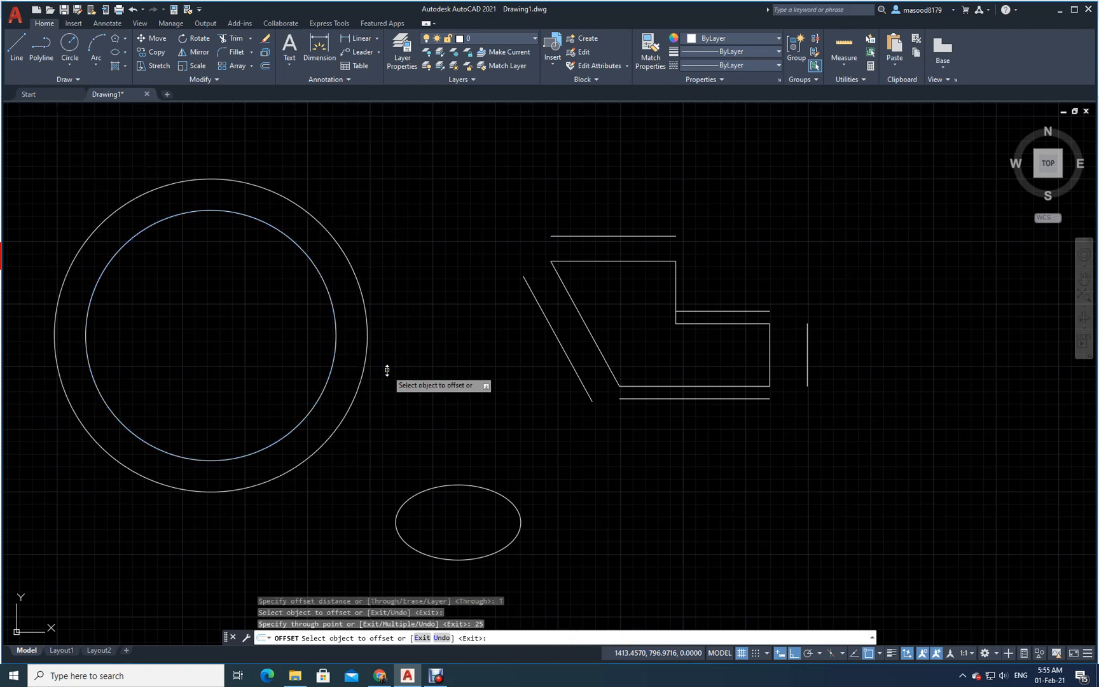
- Offset the original circle inward with a through-point value of 30 and end the command
click(312, 407)
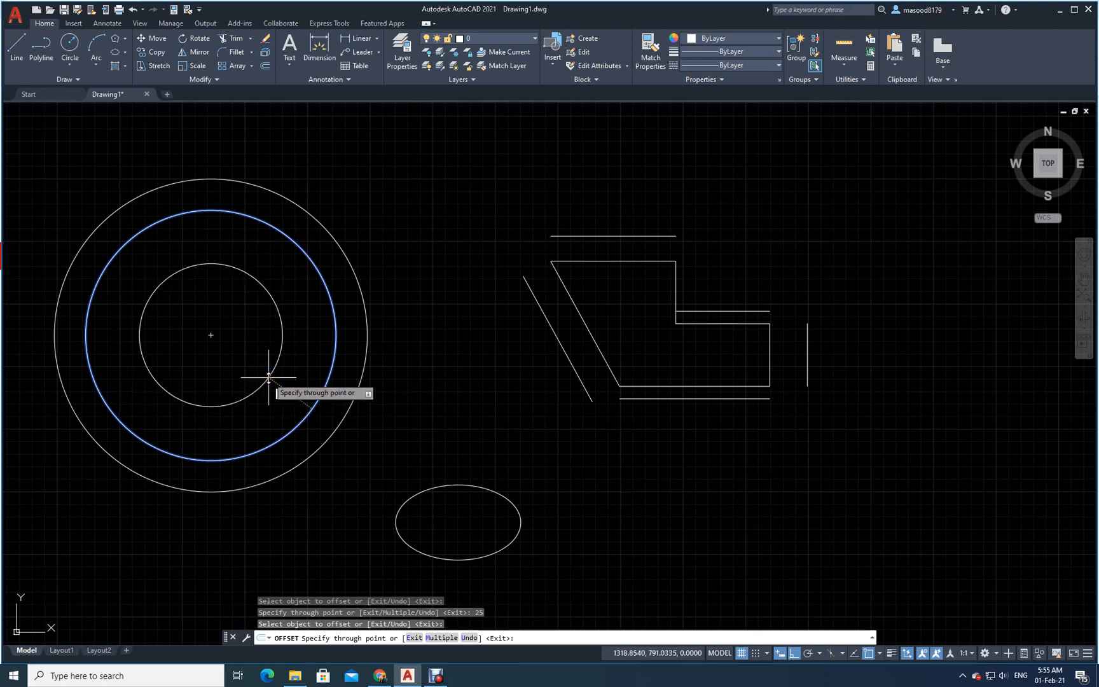
text(30)
key(Return)
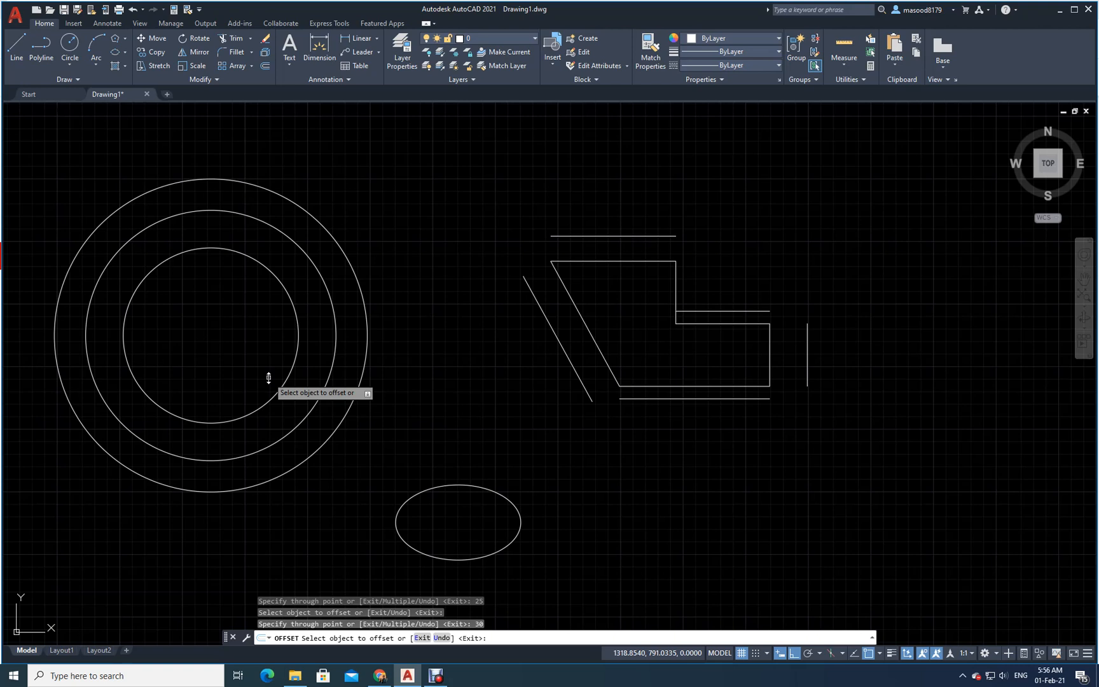
key(Escape)
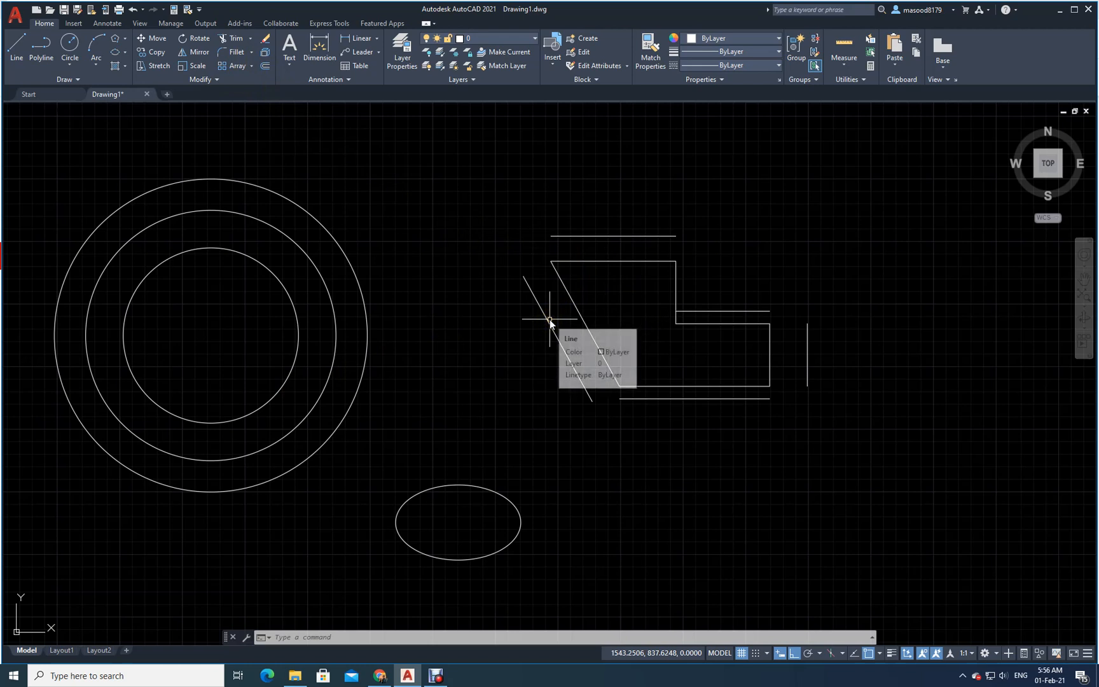
click(310, 238)
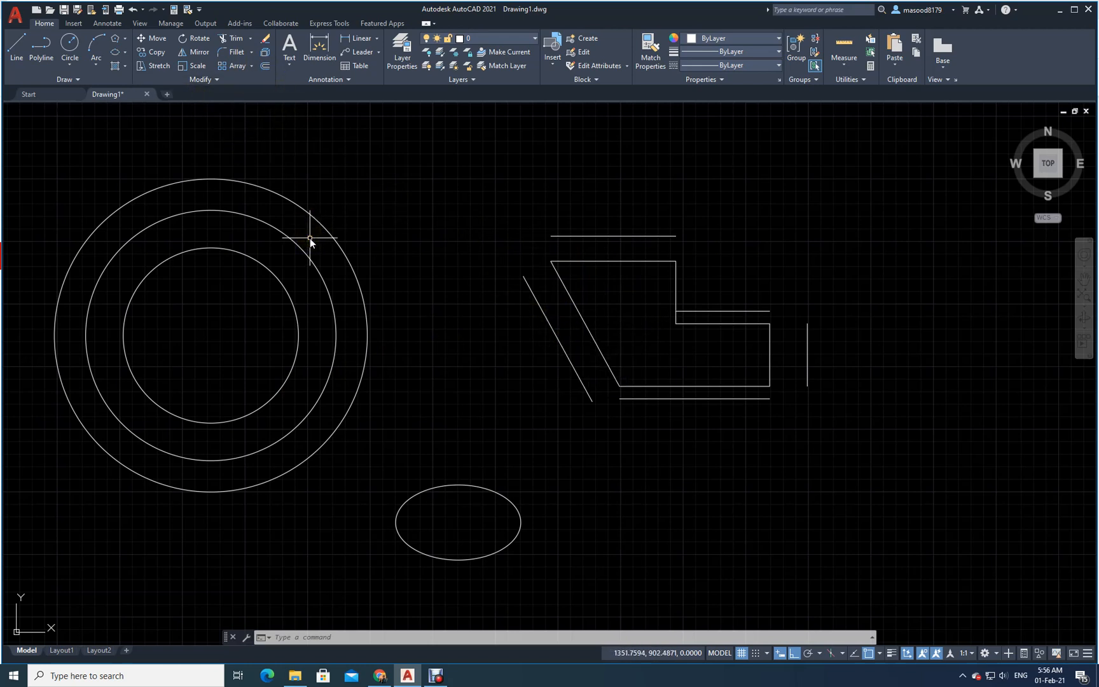